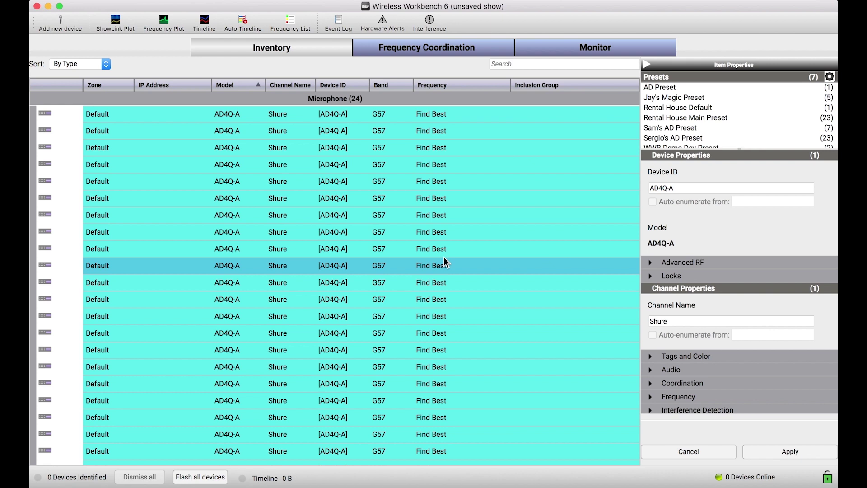
Step: In Frequency Coordination's inclusion settings, turn on 'Account for an Inclusions List'
{"action": "scroll", "coordinate": [446, 268], "scroll_direction": "down", "scroll_amount": 1}
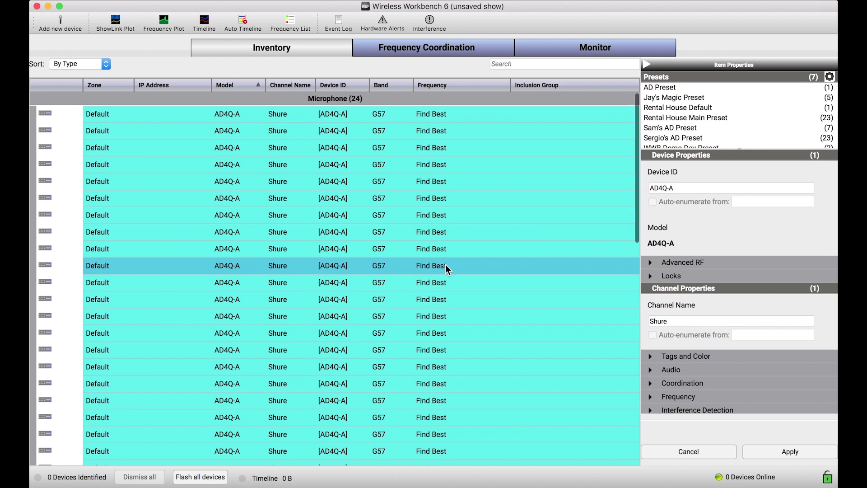
{"action": "scroll", "coordinate": [445, 264], "scroll_direction": "down", "scroll_amount": 3}
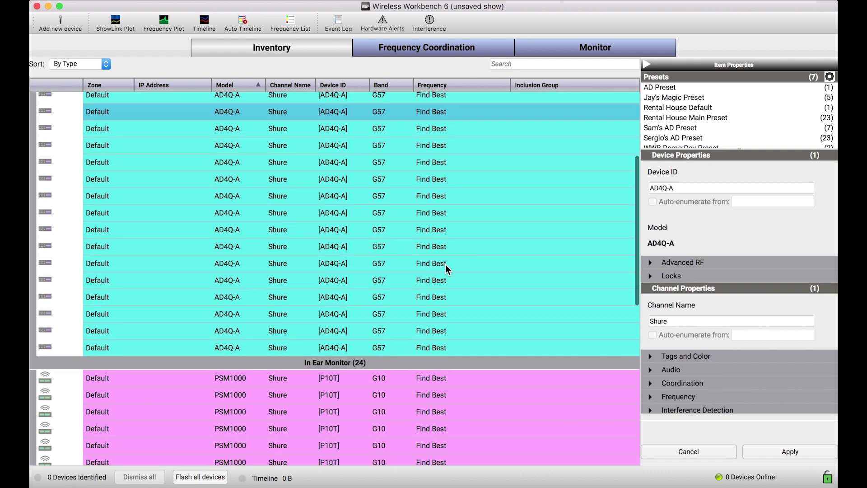
{"action": "scroll", "coordinate": [445, 264], "scroll_direction": "up", "scroll_amount": 3}
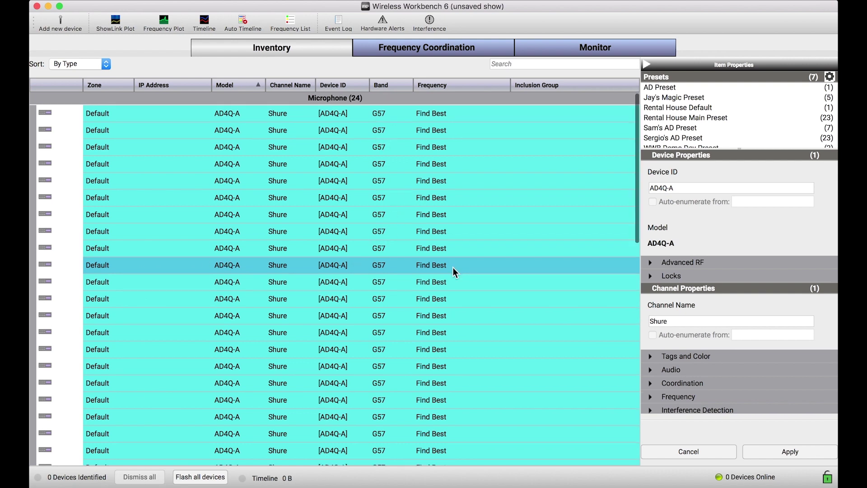
{"action": "scroll", "coordinate": [453, 267], "scroll_direction": "down", "scroll_amount": 1}
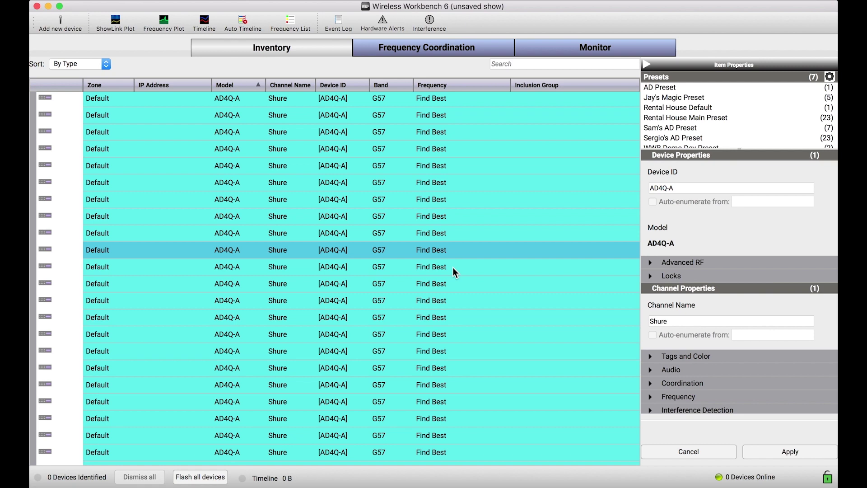
{"action": "scroll", "coordinate": [440, 208], "scroll_direction": "down", "scroll_amount": 7}
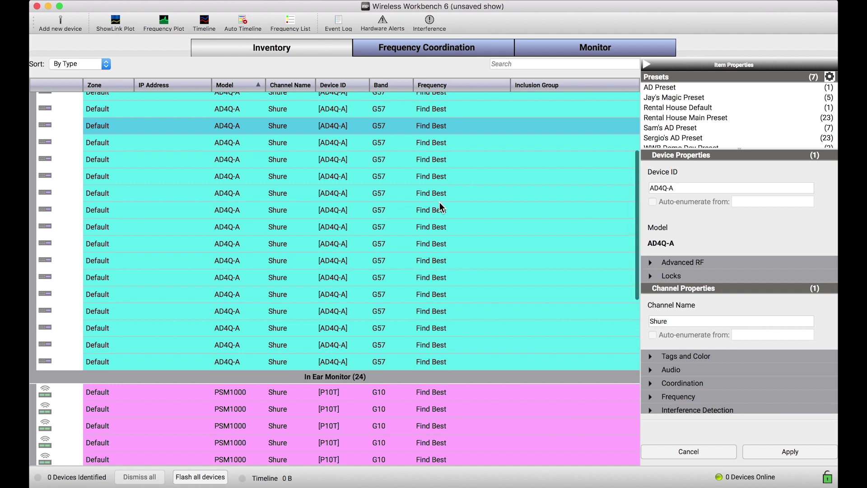
{"action": "scroll", "coordinate": [439, 202], "scroll_direction": "down", "scroll_amount": 9}
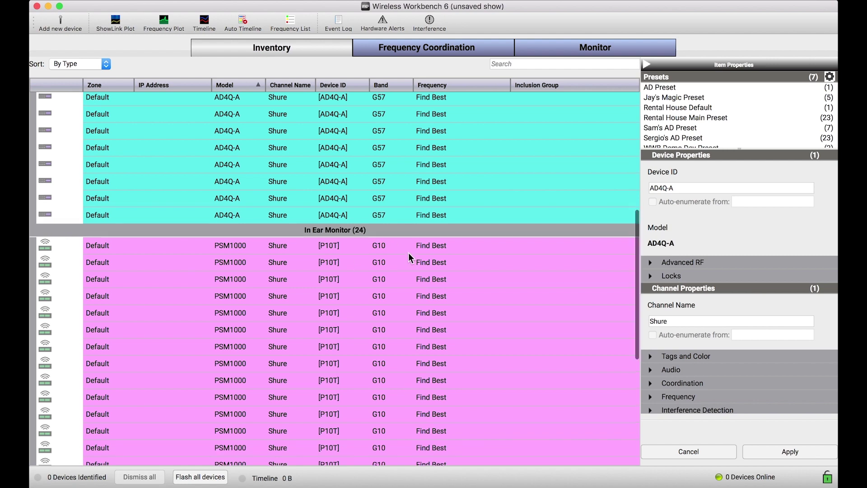
{"action": "scroll", "coordinate": [408, 253], "scroll_direction": "up", "scroll_amount": 1}
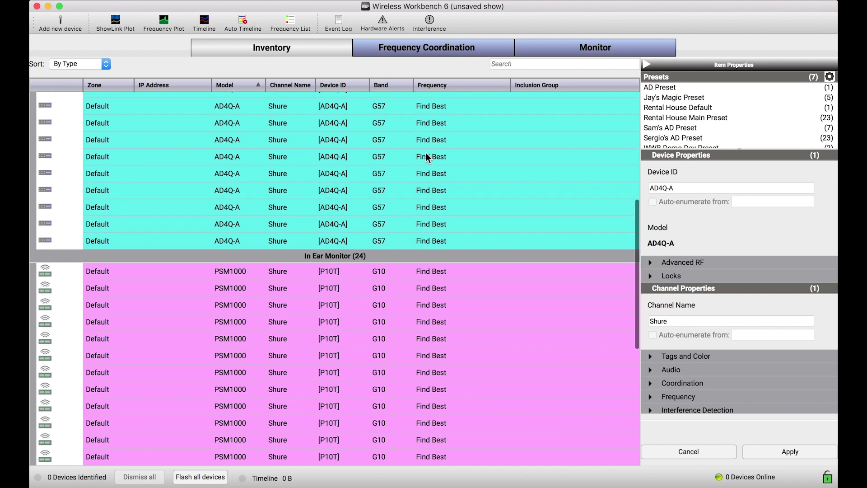
{"action": "scroll", "coordinate": [426, 154], "scroll_direction": "up", "scroll_amount": 10}
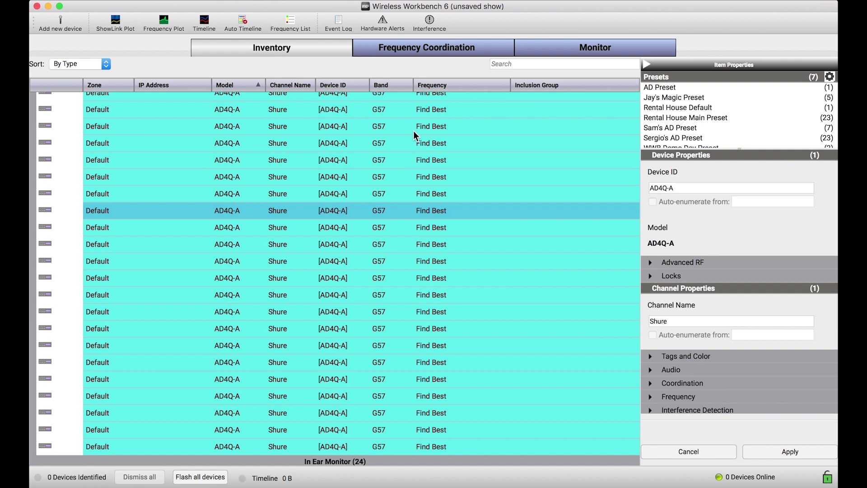
{"action": "left_click", "coordinate": [442, 51]}
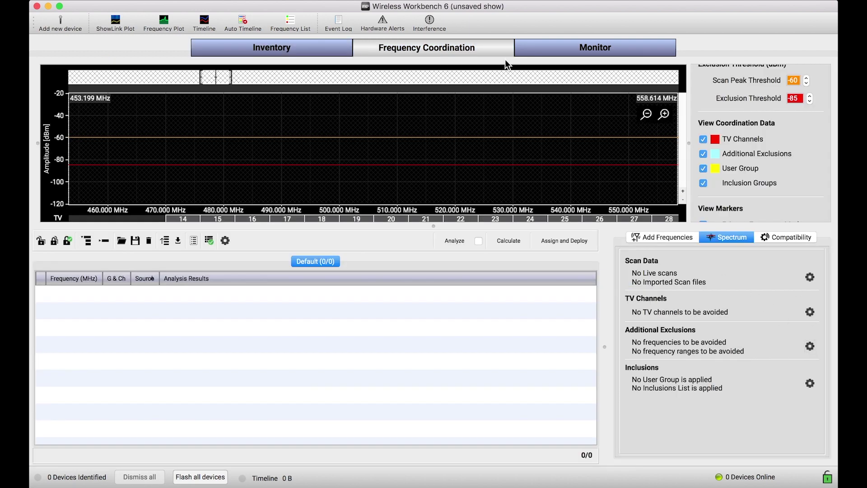
{"action": "left_click", "coordinate": [812, 385]}
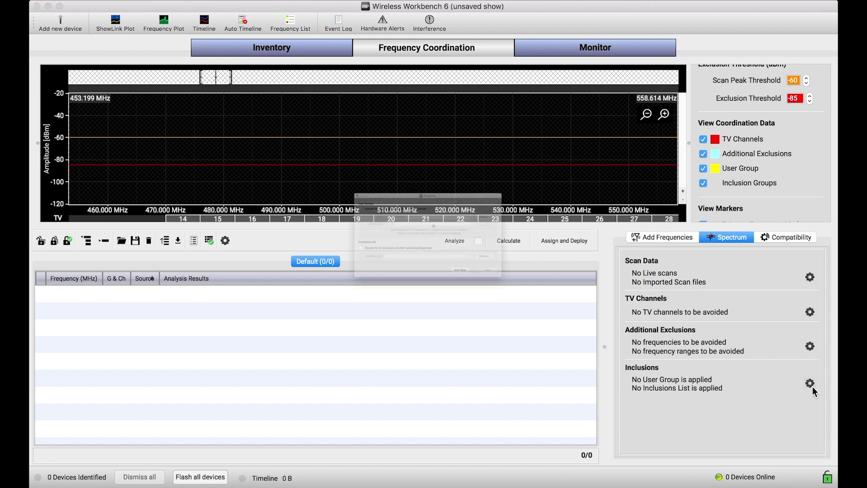
{"action": "left_click", "coordinate": [249, 270]}
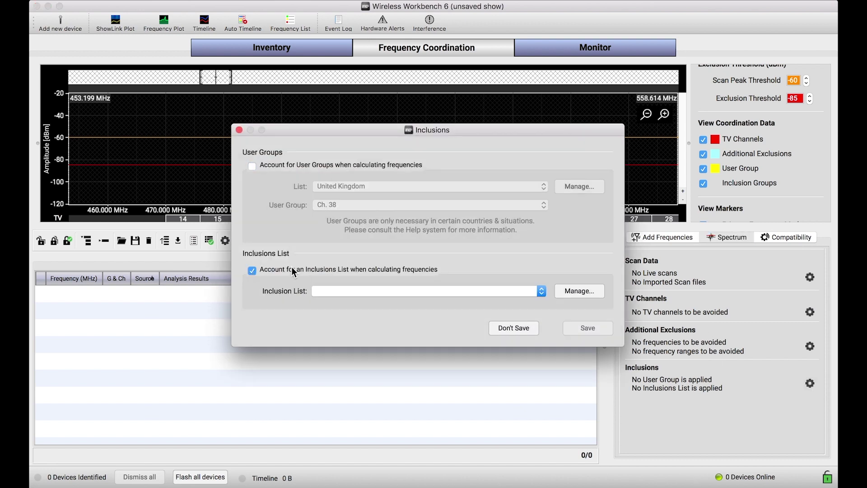
Step: Open the Inclusions Lists manager, enlarge it, and add a new list
{"action": "left_click", "coordinate": [588, 292]}
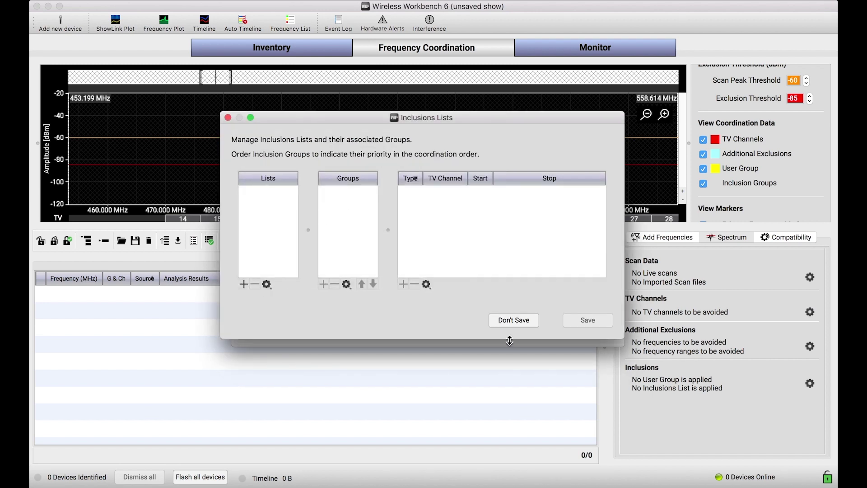
{"action": "left_click_drag", "start_coordinate": [622, 337], "coordinate": [709, 398]}
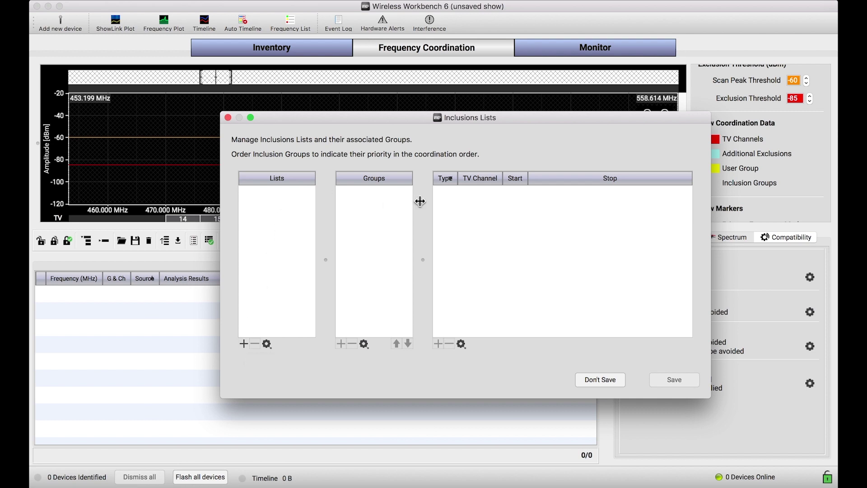
{"action": "left_click", "coordinate": [243, 344]}
Step: Rename the new inclusions list to 'July Tour Stop'
{"action": "double_click", "coordinate": [272, 194]}
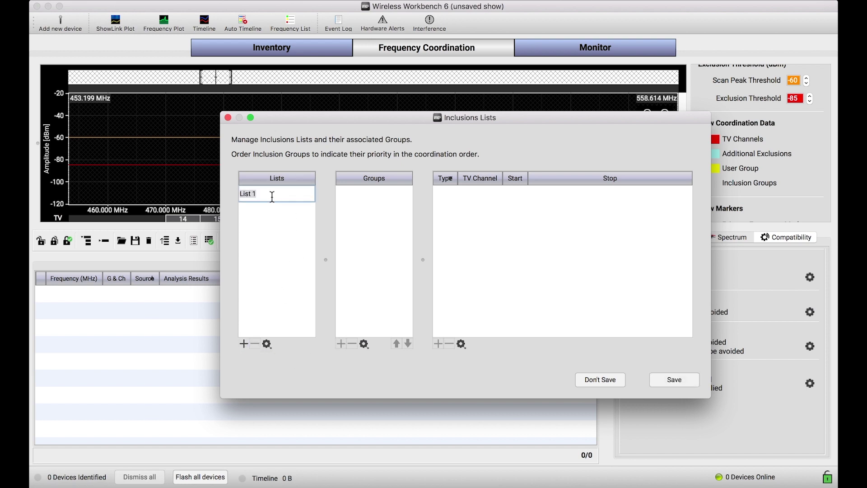
{"action": "type", "text": "July Tourp"}
{"action": "key", "text": "BackSpace"}
{"action": "type", "text": "Stop"}
{"action": "key", "text": "Return"}
{"action": "left_click", "coordinate": [280, 198]}
Step: Add a group named '470-500: Mics' to the list, with a new empty range row
{"action": "left_click", "coordinate": [341, 343]}
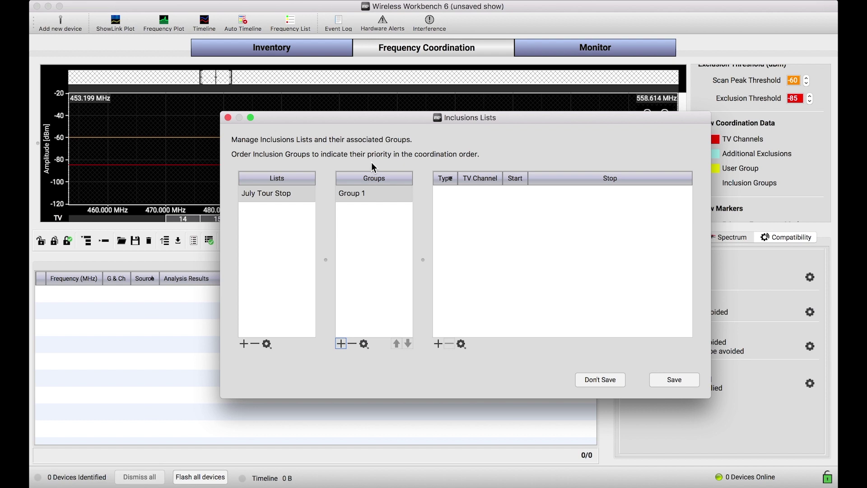
{"action": "double_click", "coordinate": [364, 195]}
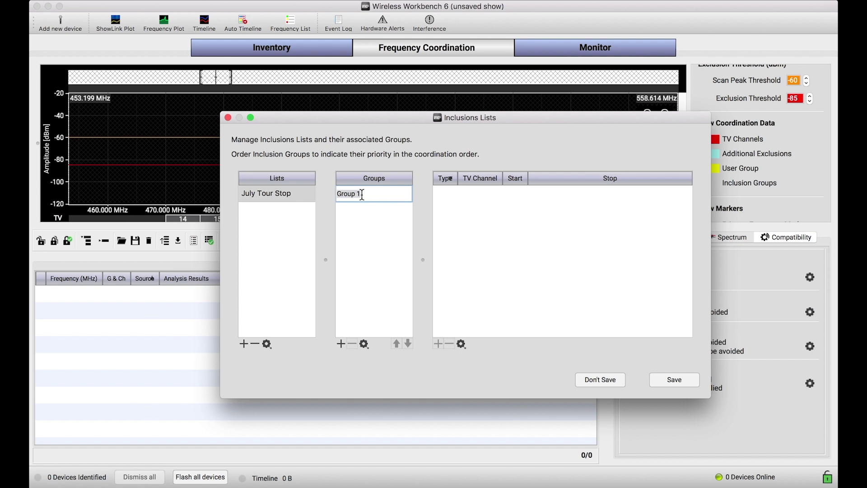
{"action": "type", "text": "470-500: Mics"}
{"action": "key", "text": "Return"}
{"action": "left_click", "coordinate": [356, 194]}
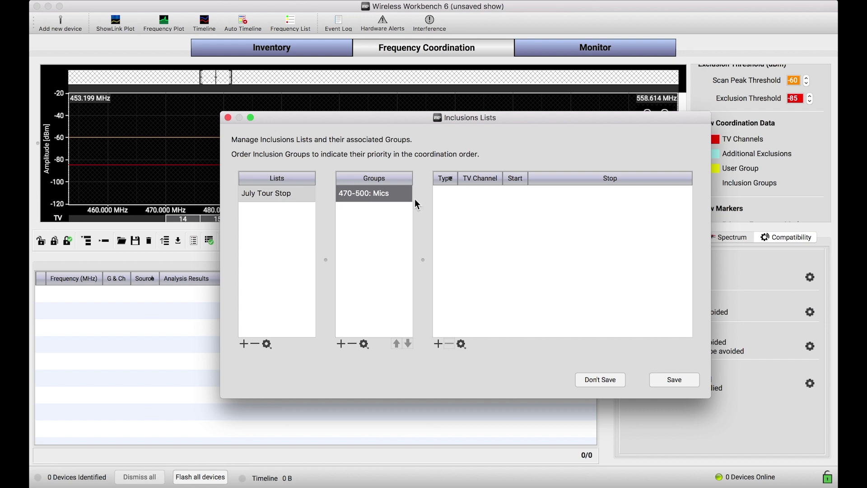
{"action": "left_click", "coordinate": [437, 344]}
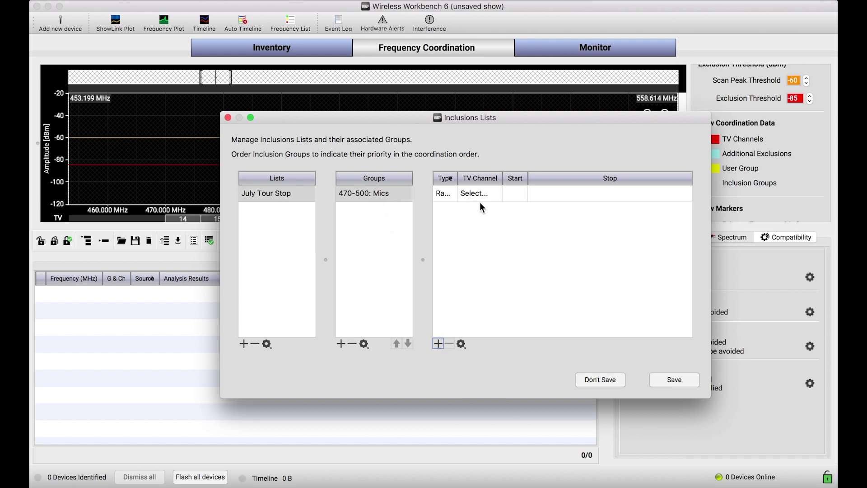
Step: Widen the range columns and set the range Start to 470 and Stop to 500 MHz
{"action": "left_click_drag", "start_coordinate": [461, 177], "coordinate": [474, 178]}
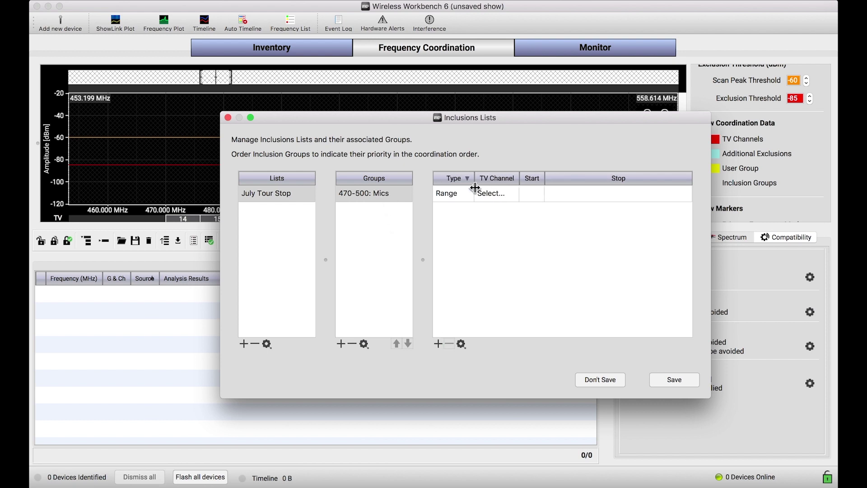
{"action": "left_click_drag", "start_coordinate": [544, 179], "coordinate": [580, 179]}
{"action": "left_click", "coordinate": [553, 197]}
{"action": "left_click", "coordinate": [552, 196]}
{"action": "type", "text": "470 MHz"}
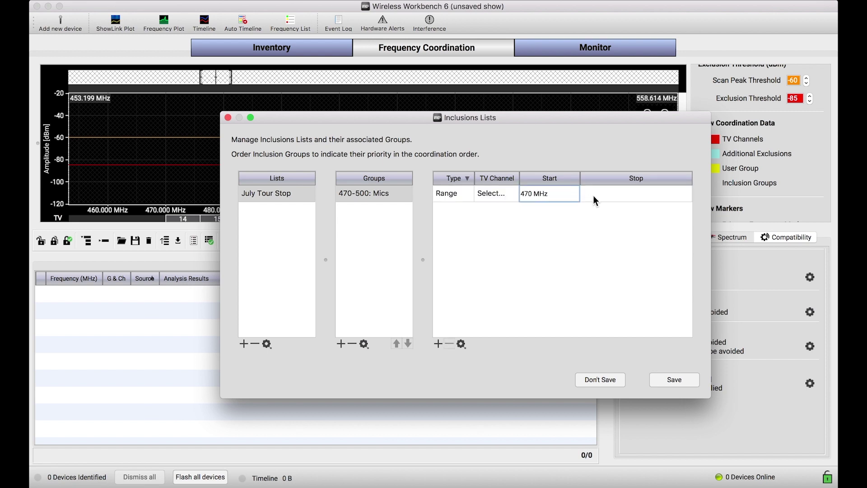
{"action": "left_click", "coordinate": [593, 196]}
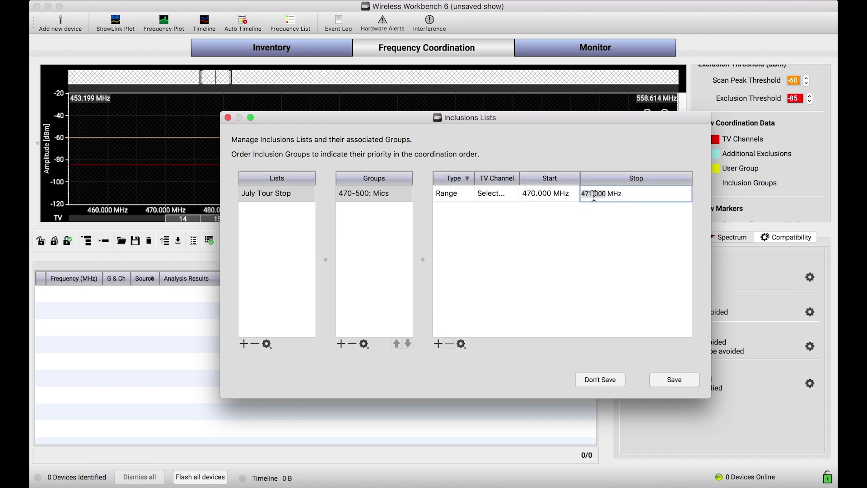
{"action": "type", "text": "500"}
{"action": "key", "text": "Return"}
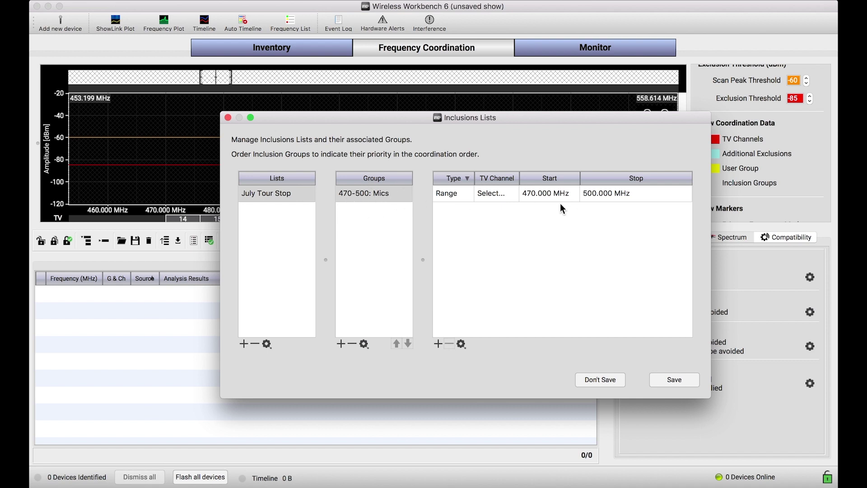
Step: Leave the range's TV Channel unselected
{"action": "left_click", "coordinate": [494, 192]}
{"action": "left_click", "coordinate": [494, 193]}
{"action": "left_click", "coordinate": [510, 192]}
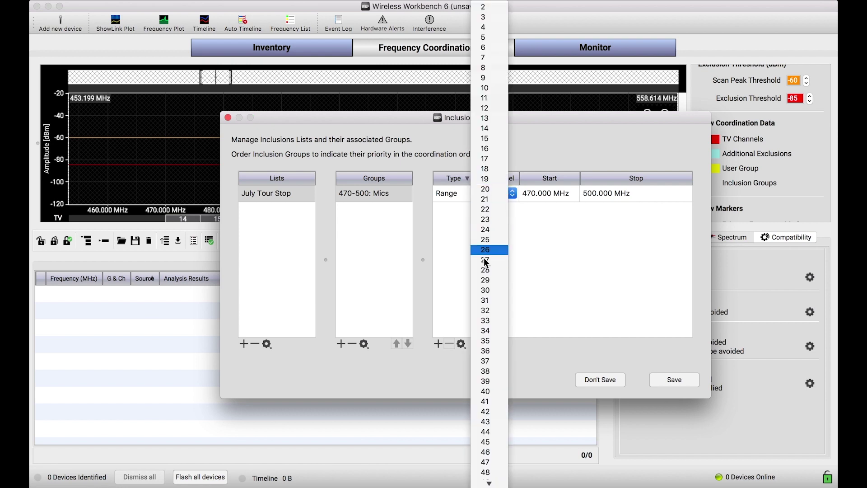
{"action": "left_click", "coordinate": [533, 219]}
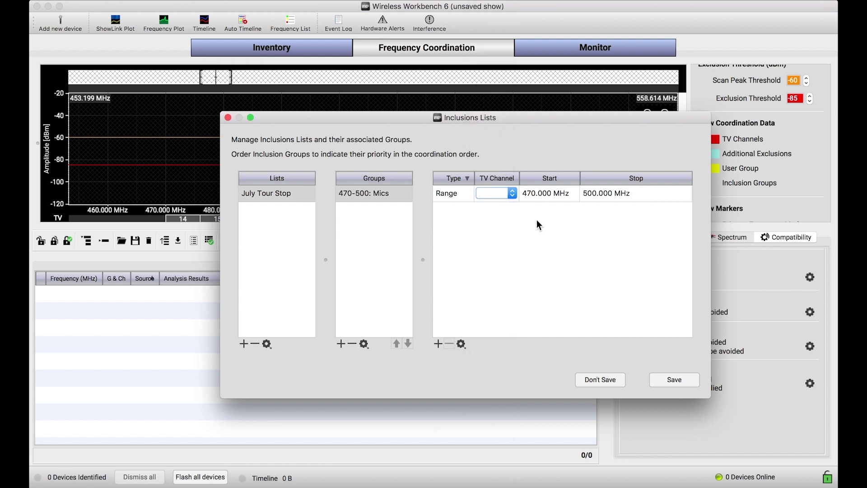
{"action": "left_click", "coordinate": [495, 235]}
Step: Add a second group to July Tour Stop named '505-542: IEMs'
{"action": "left_click", "coordinate": [341, 344]}
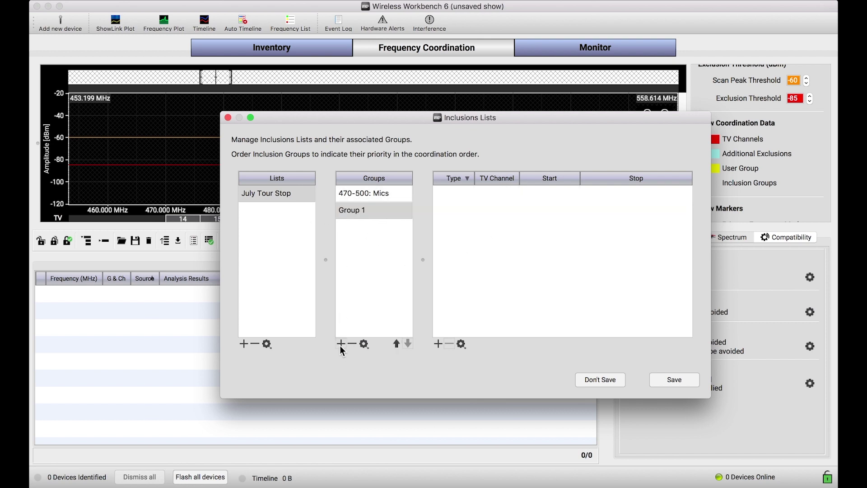
{"action": "double_click", "coordinate": [364, 209]}
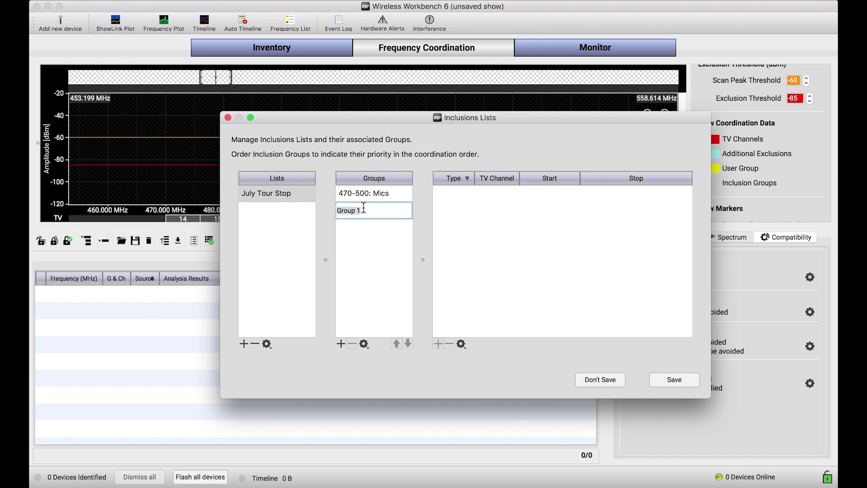
{"action": "type", "text": "505-542: IEMs"}
{"action": "key", "text": "Return"}
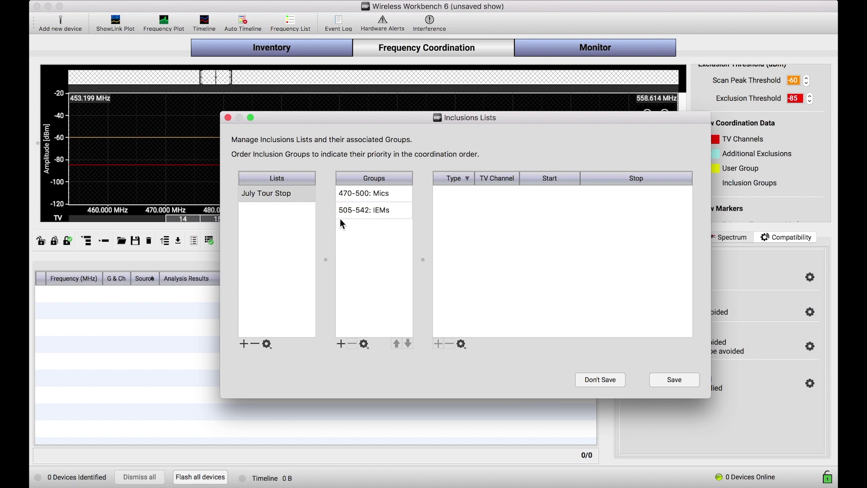
{"action": "left_click", "coordinate": [386, 208]}
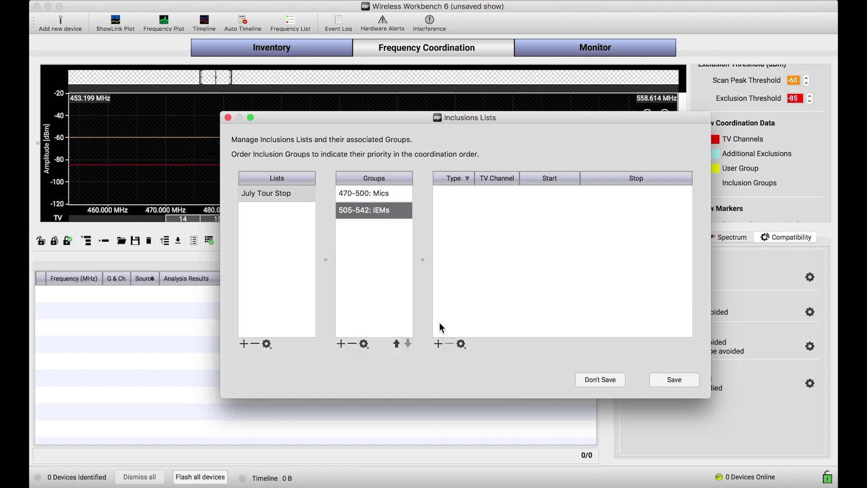
Step: Give the IEMs group a range with Start 505 MHz and Stop 542 MHz
{"action": "left_click", "coordinate": [438, 343]}
{"action": "left_click", "coordinate": [540, 195]}
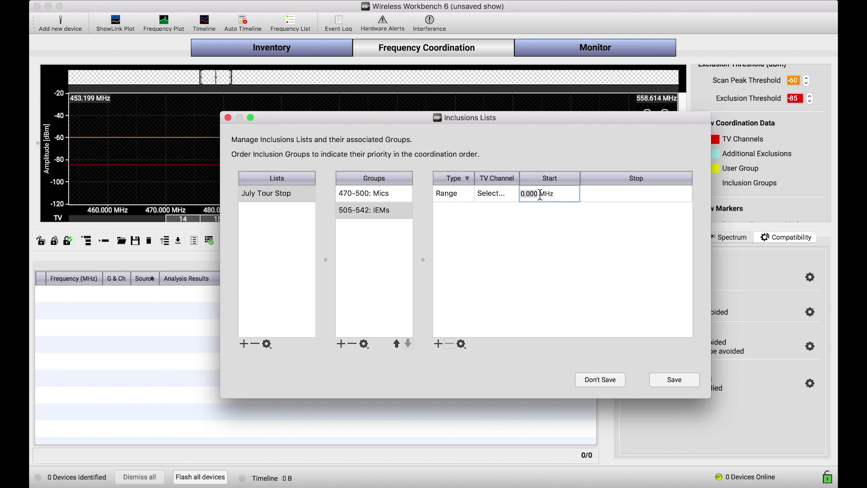
{"action": "type", "text": "505"}
{"action": "key", "text": "Return"}
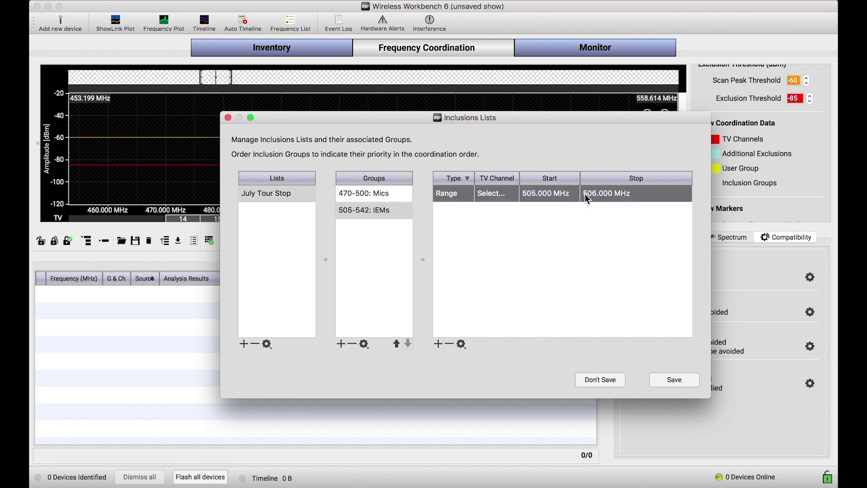
{"action": "left_click", "coordinate": [585, 193]}
{"action": "type", "text": "542"}
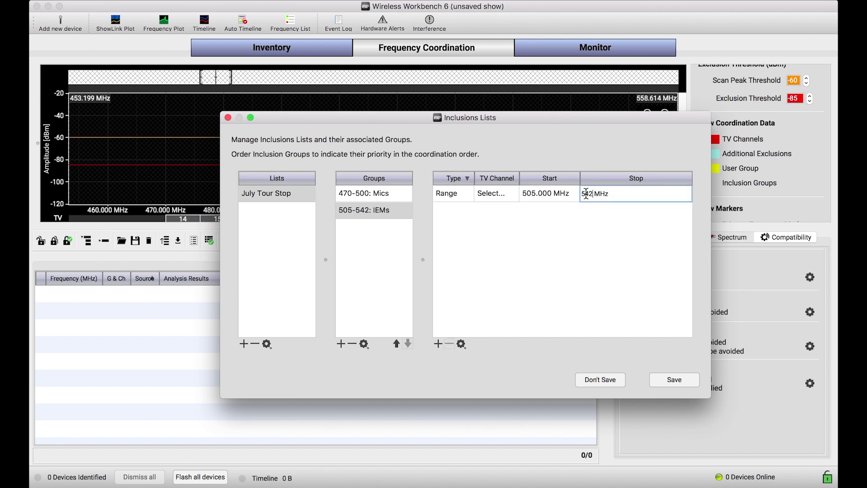
{"action": "key", "text": "Return"}
{"action": "left_click", "coordinate": [380, 212]}
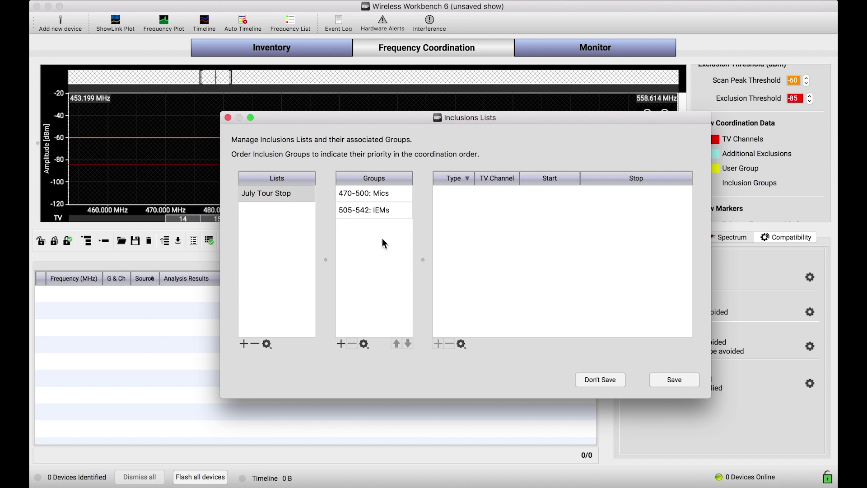
Step: Keep the IEMs group below Mics in priority and colour it pink
{"action": "left_click", "coordinate": [380, 212]}
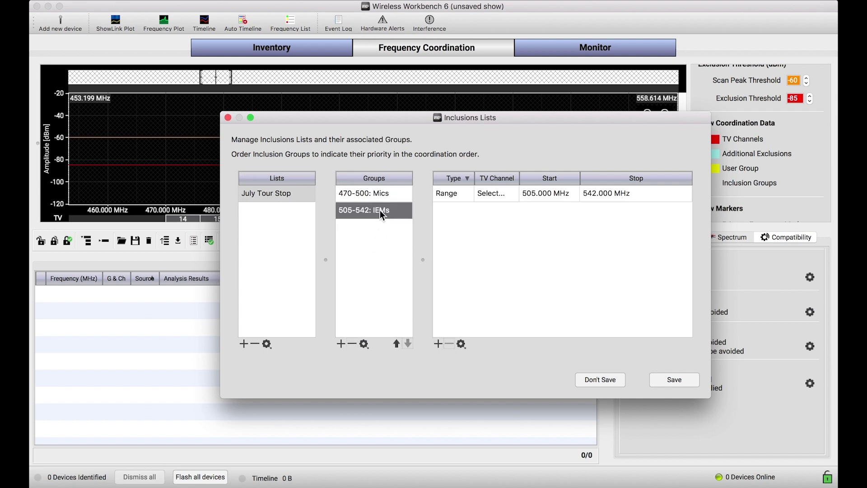
{"action": "left_click", "coordinate": [395, 345]}
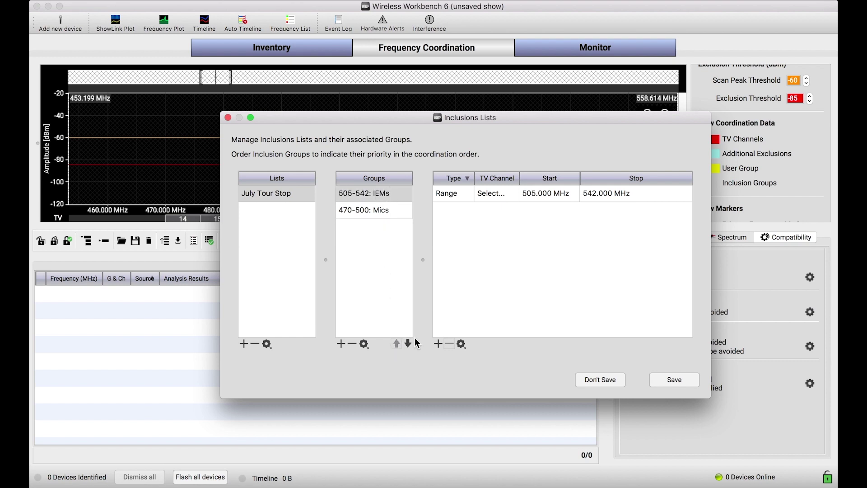
{"action": "left_click", "coordinate": [407, 343]}
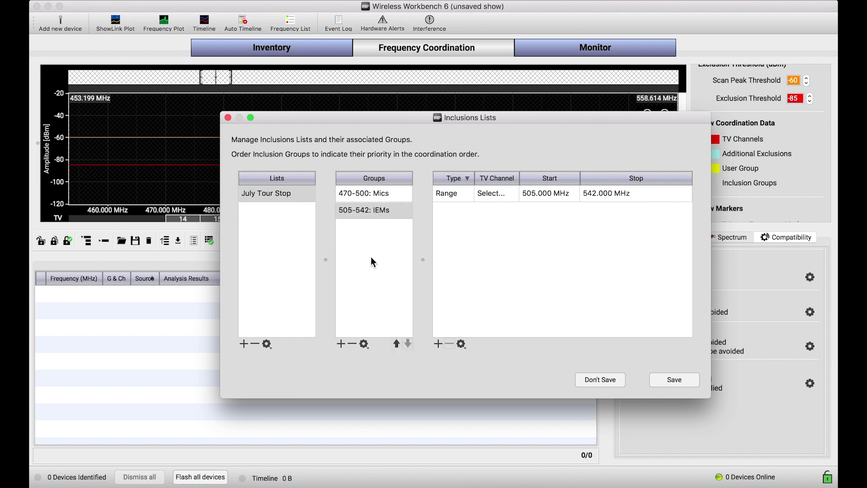
{"action": "left_click", "coordinate": [387, 214]}
{"action": "left_click", "coordinate": [395, 255]}
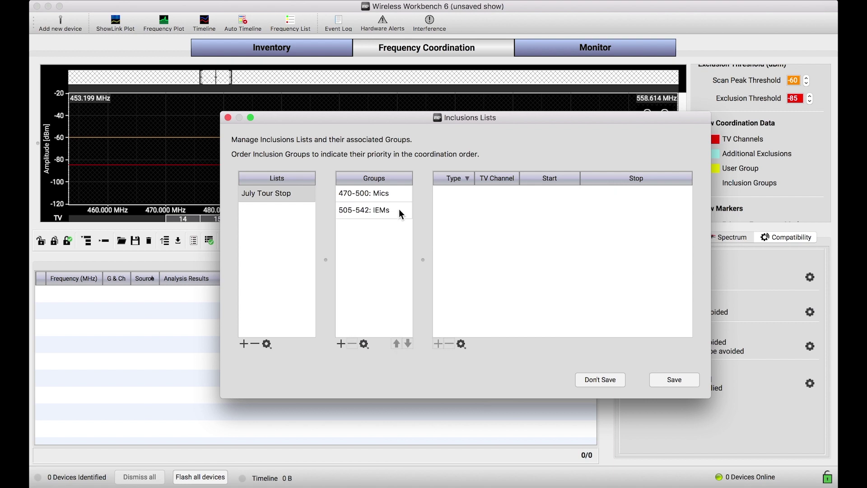
{"action": "right_click", "coordinate": [399, 209]}
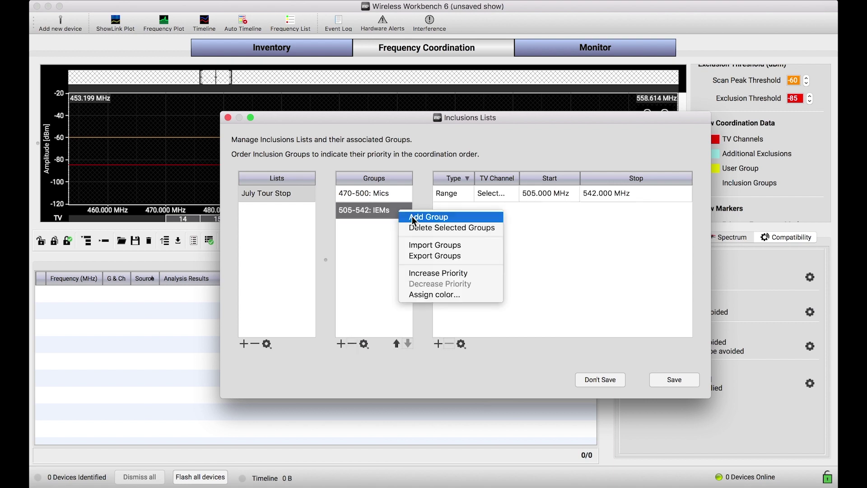
{"action": "left_click", "coordinate": [432, 294]}
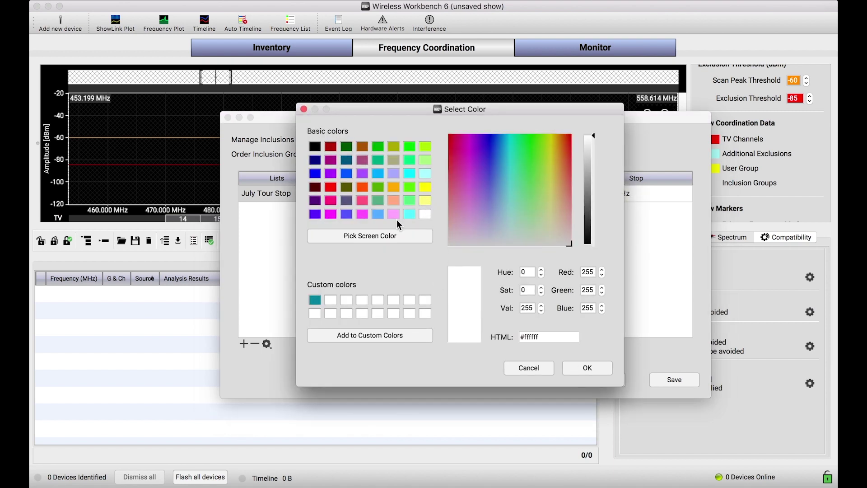
{"action": "left_click", "coordinate": [393, 214]}
{"action": "left_click", "coordinate": [588, 367]}
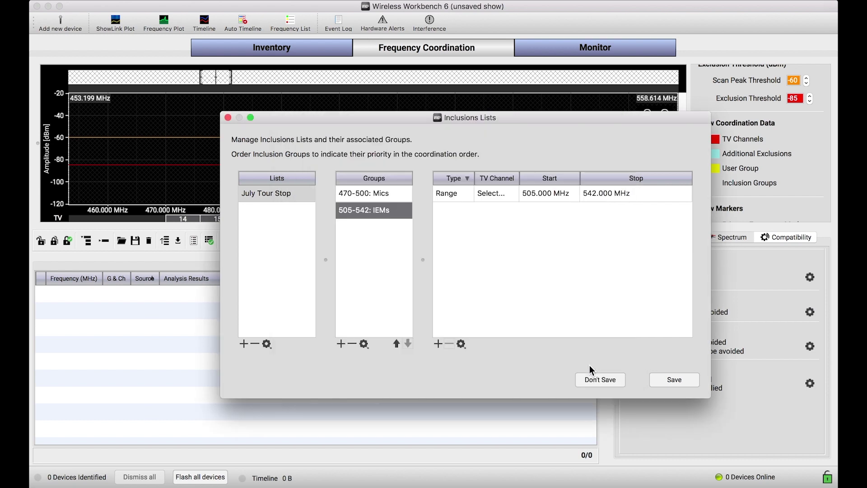
Step: Assign light blue to the 470-500: Mics group
{"action": "right_click", "coordinate": [387, 196]}
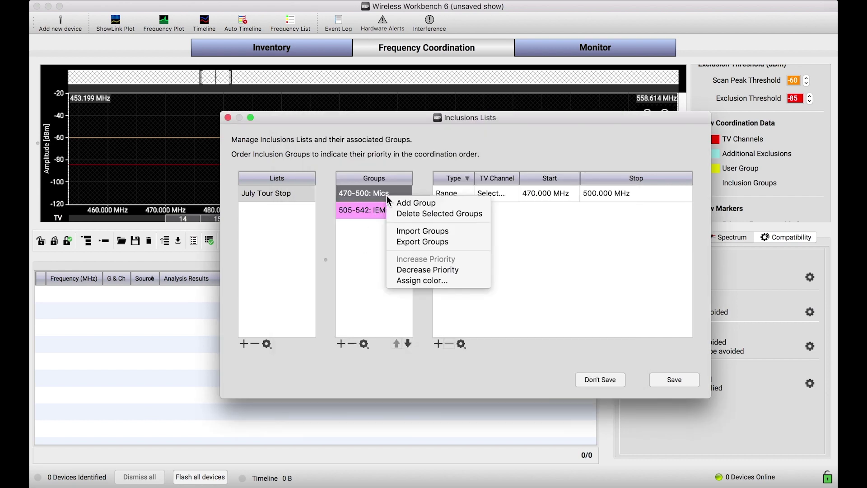
{"action": "left_click", "coordinate": [415, 281]}
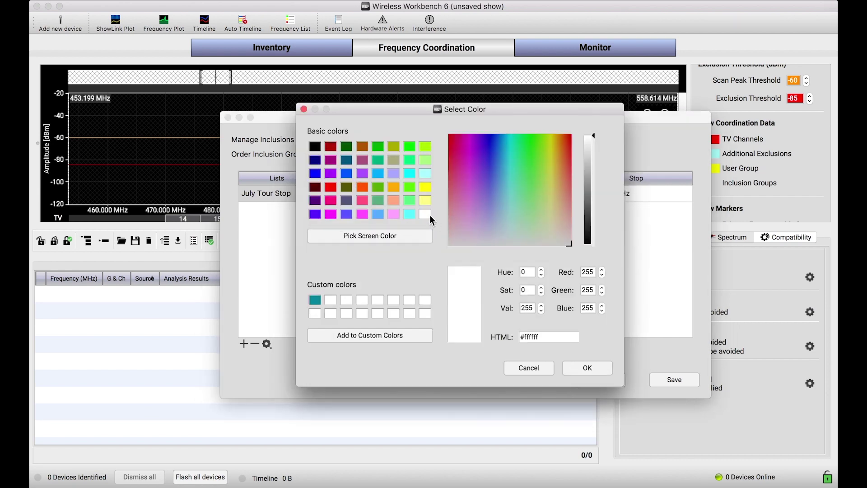
{"action": "left_click", "coordinate": [380, 174]}
{"action": "left_click", "coordinate": [573, 366]}
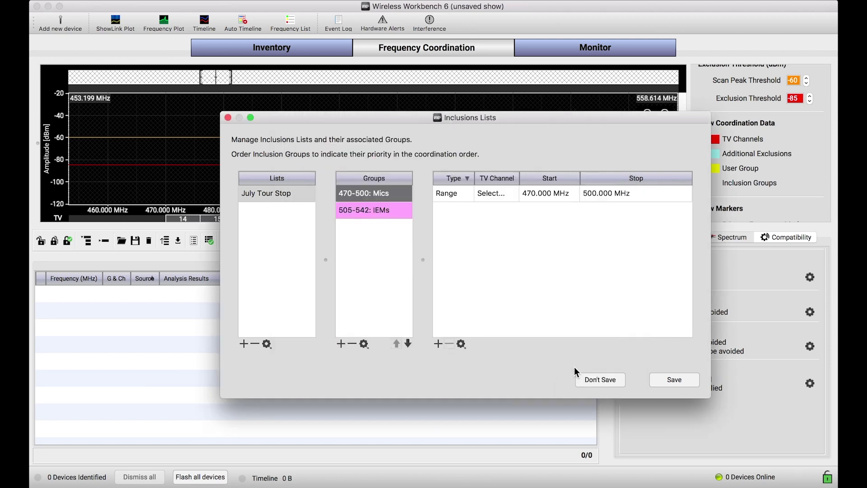
{"action": "left_click", "coordinate": [384, 258]}
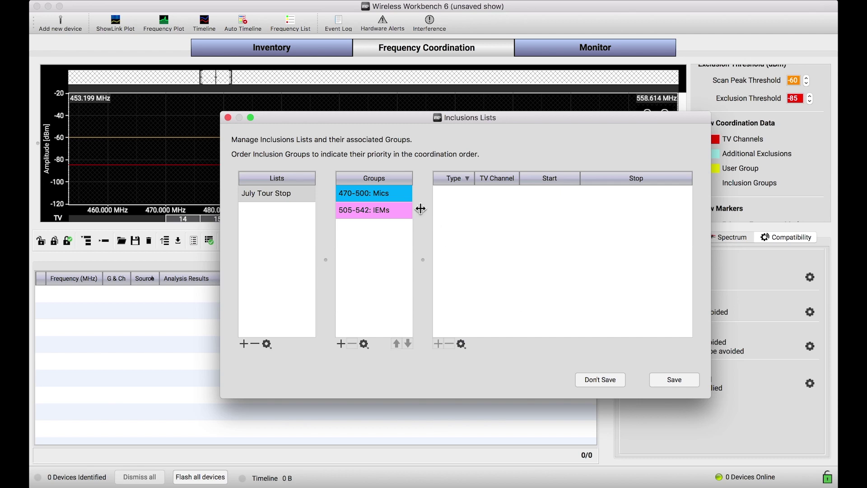
Step: Review both group ranges, save the list, and apply July Tour Stop to coordination
{"action": "left_click", "coordinate": [403, 198]}
{"action": "left_click", "coordinate": [400, 216]}
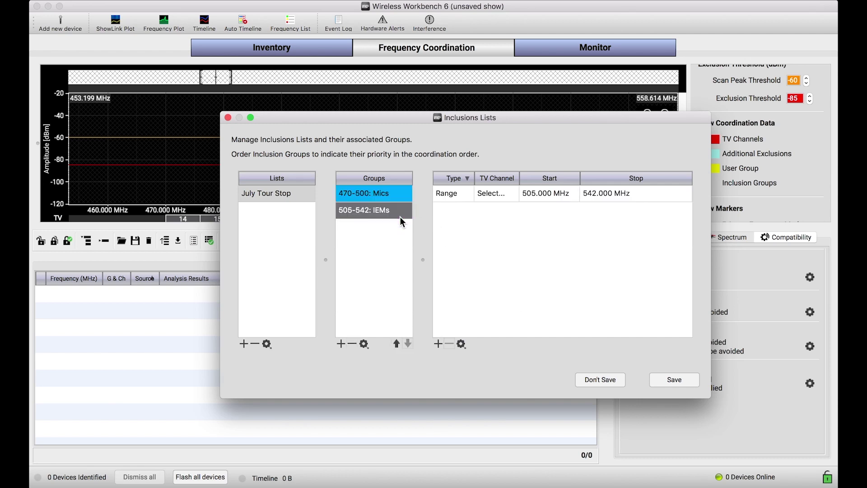
{"action": "left_click", "coordinate": [393, 195]}
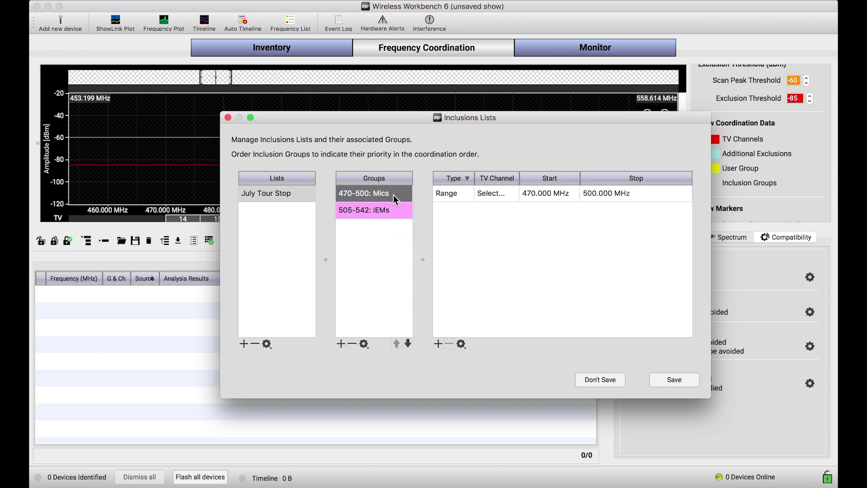
{"action": "left_click", "coordinate": [675, 380]}
{"action": "left_click", "coordinate": [591, 327]}
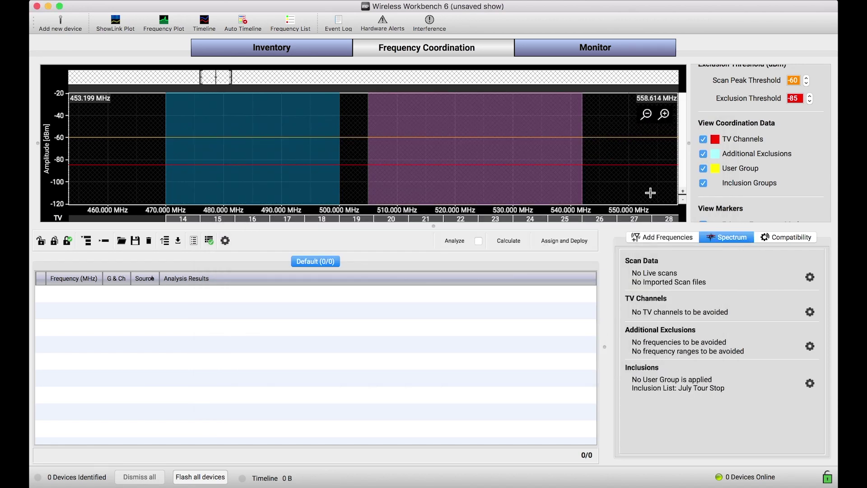
{"action": "left_click", "coordinate": [703, 183]}
{"action": "left_click", "coordinate": [703, 183]}
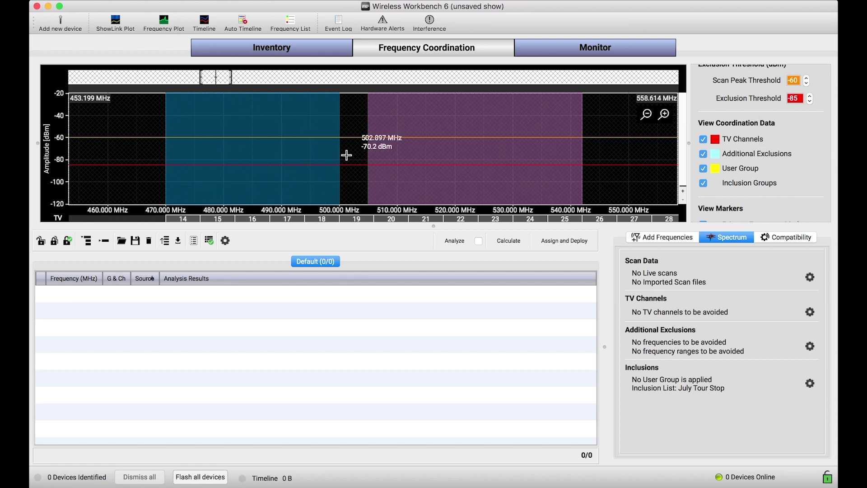
{"action": "left_click", "coordinate": [302, 51]}
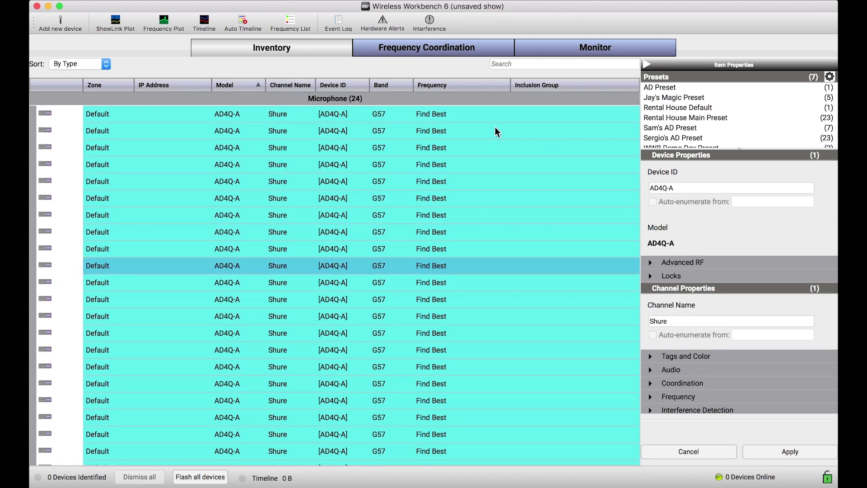
Step: Select all 24 AD4Q-A microphone channel rows in the inventory
{"action": "scroll", "coordinate": [443, 164], "scroll_direction": "up", "scroll_amount": 2}
{"action": "scroll", "coordinate": [530, 130], "scroll_direction": "up", "scroll_amount": 1}
{"action": "left_click", "coordinate": [511, 114]}
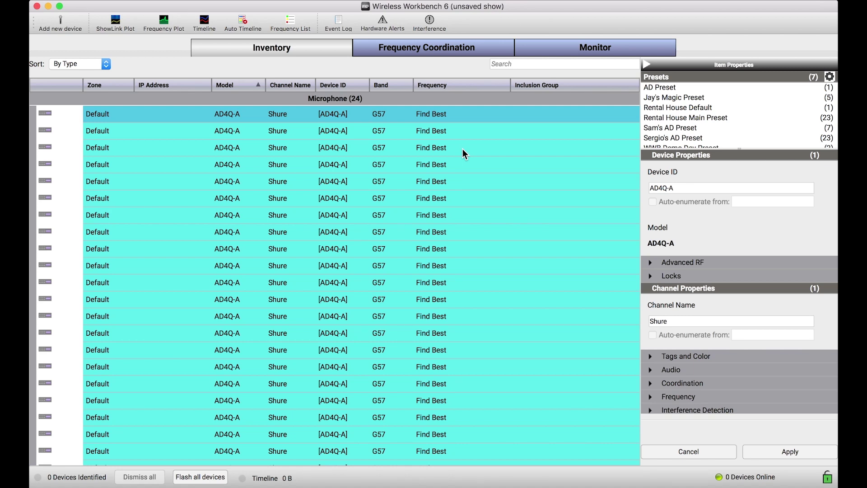
{"action": "scroll", "coordinate": [457, 210], "scroll_direction": "up", "scroll_amount": 2}
{"action": "scroll", "coordinate": [456, 281], "scroll_direction": "up", "scroll_amount": 2}
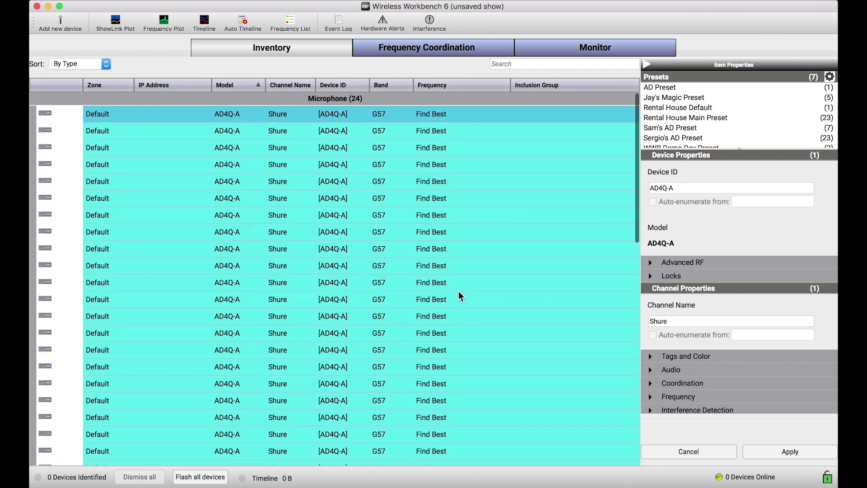
{"action": "scroll", "coordinate": [459, 296], "scroll_direction": "down", "scroll_amount": 5}
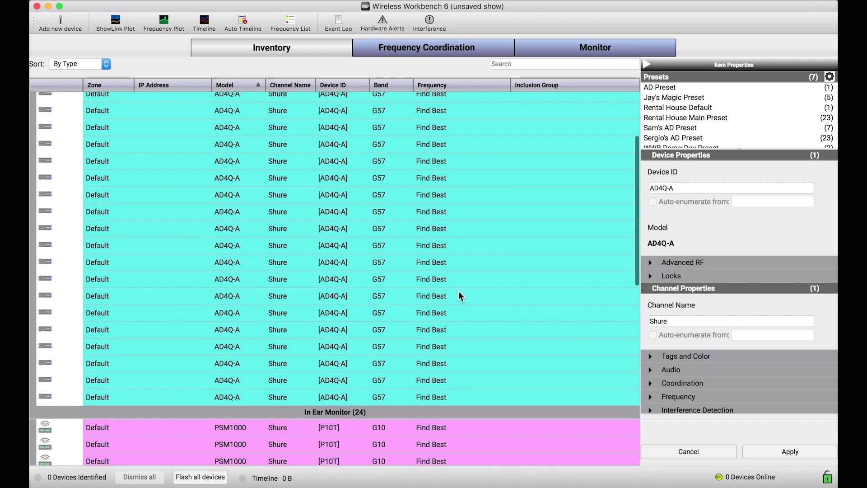
{"action": "left_click", "coordinate": [425, 398], "text": "shift"}
{"action": "scroll", "coordinate": [474, 242], "scroll_direction": "up", "scroll_amount": 5}
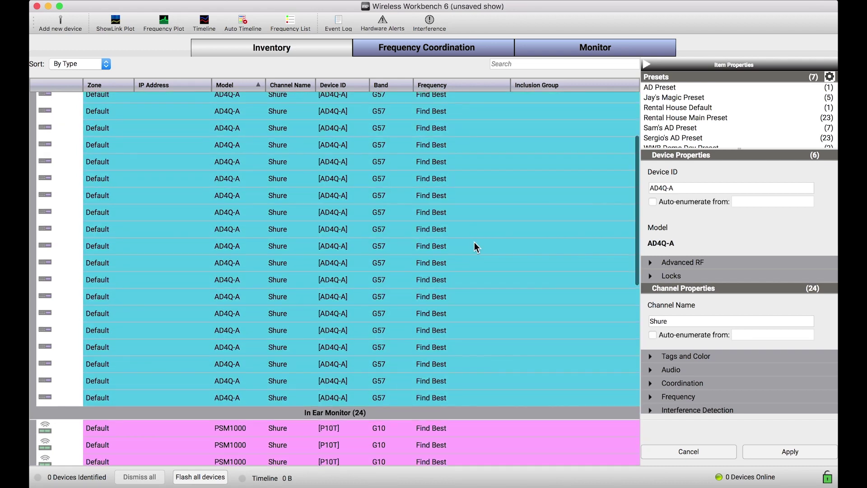
{"action": "scroll", "coordinate": [713, 303], "scroll_direction": "down", "scroll_amount": 1}
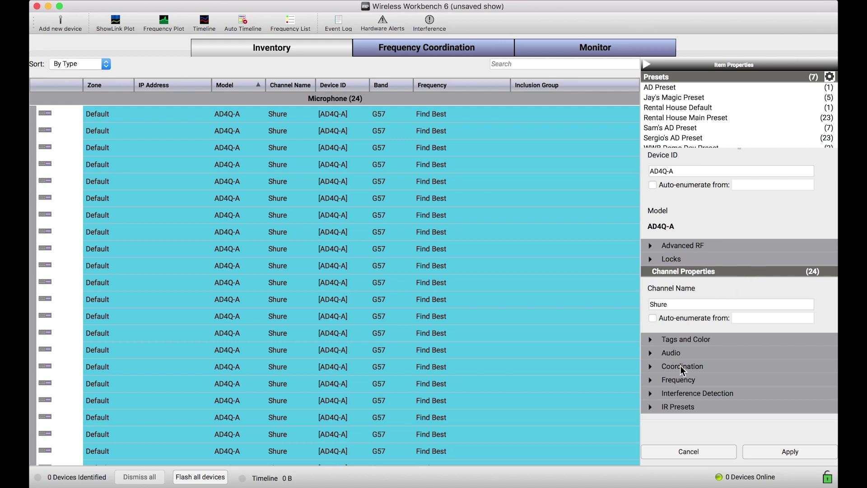
Step: Assign the 470-500: Mics inclusion group to the selected microphone channels
{"action": "left_click", "coordinate": [650, 367]}
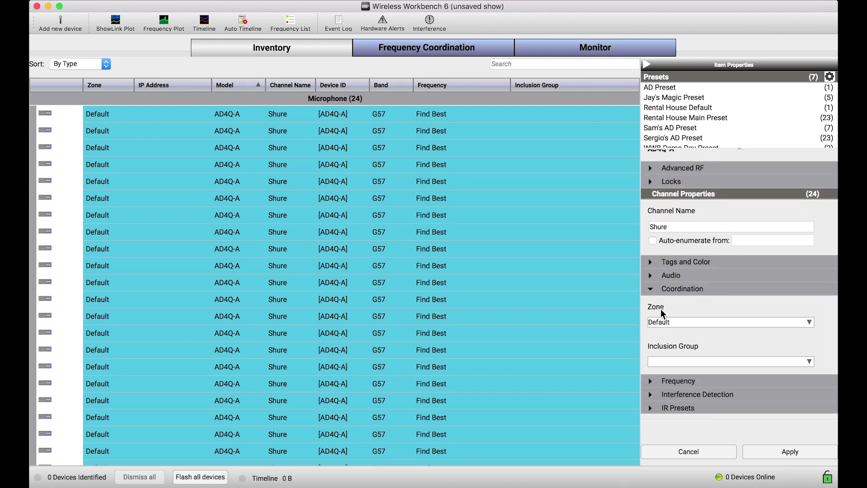
{"action": "left_click", "coordinate": [681, 361]}
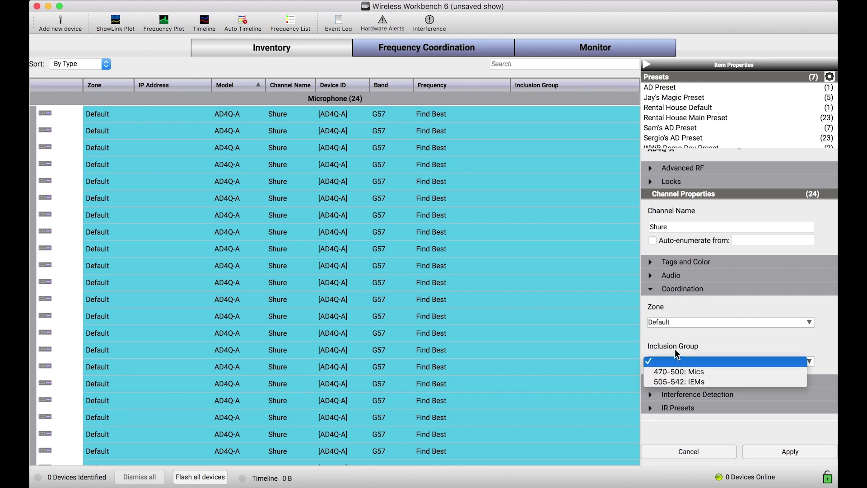
{"action": "left_click", "coordinate": [665, 373]}
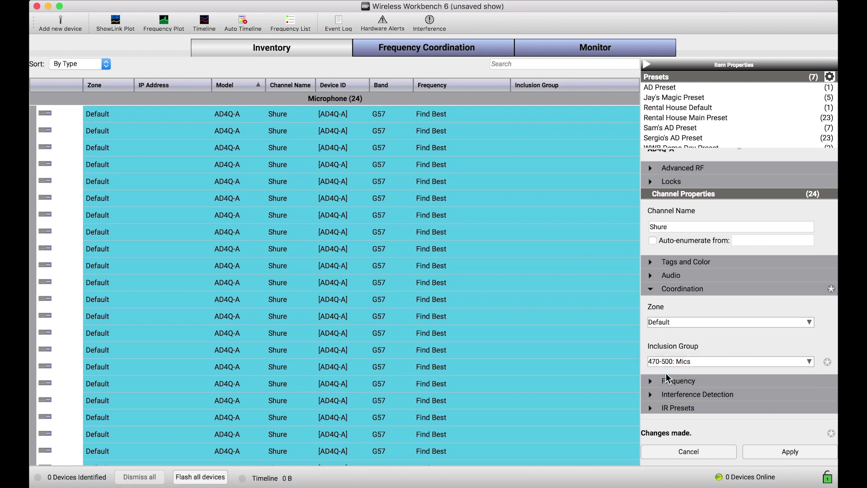
{"action": "left_click", "coordinate": [781, 449]}
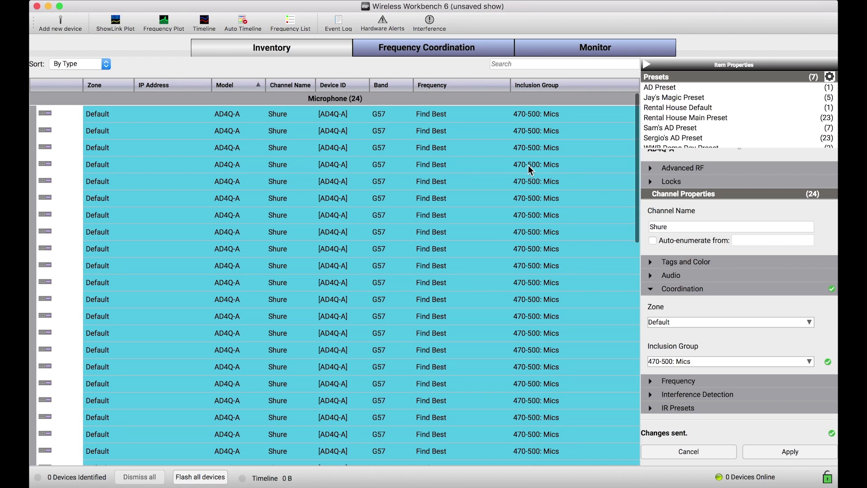
{"action": "scroll", "coordinate": [544, 151], "scroll_direction": "down", "scroll_amount": 10}
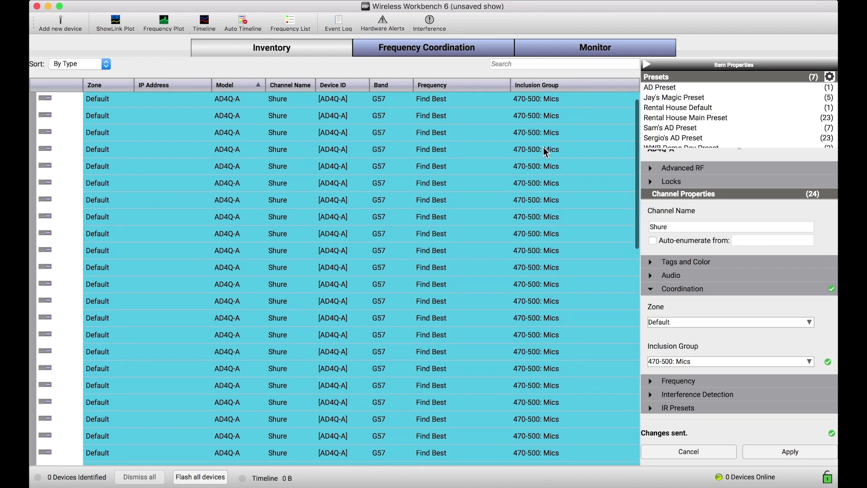
{"action": "scroll", "coordinate": [537, 136], "scroll_direction": "down", "scroll_amount": 5}
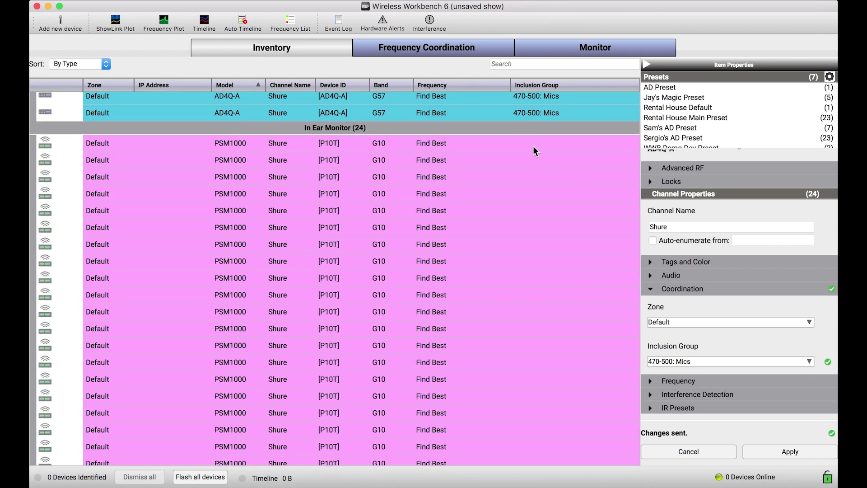
{"action": "left_click", "coordinate": [532, 145]}
Step: Select all 24 PSM1000 in-ear channels and assign them the 505-542: IEMs inclusion group
{"action": "scroll", "coordinate": [521, 347], "scroll_direction": "down", "scroll_amount": 3}
{"action": "scroll", "coordinate": [521, 347], "scroll_direction": "down", "scroll_amount": 3}
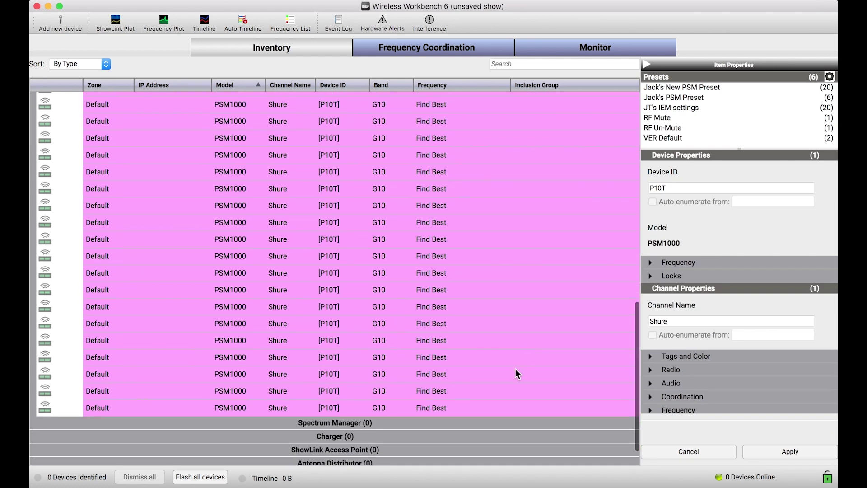
{"action": "left_click", "coordinate": [518, 404], "text": "shift"}
{"action": "left_click", "coordinate": [678, 396]}
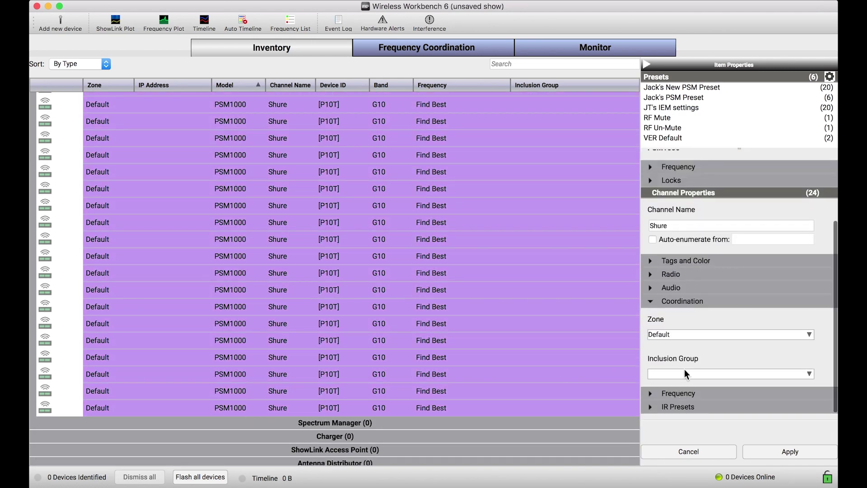
{"action": "left_click", "coordinate": [684, 373]}
{"action": "left_click", "coordinate": [688, 393]}
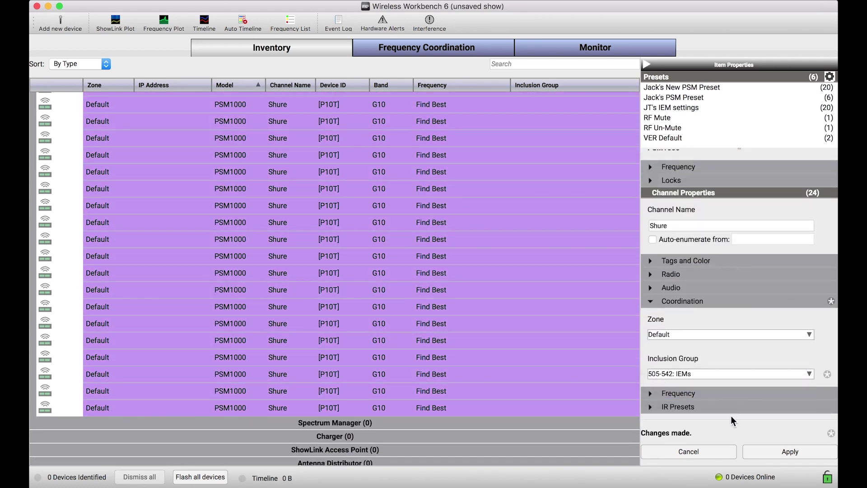
{"action": "left_click", "coordinate": [769, 453]}
{"action": "scroll", "coordinate": [573, 344], "scroll_direction": "up", "scroll_amount": 5}
{"action": "scroll", "coordinate": [573, 343], "scroll_direction": "up", "scroll_amount": 5}
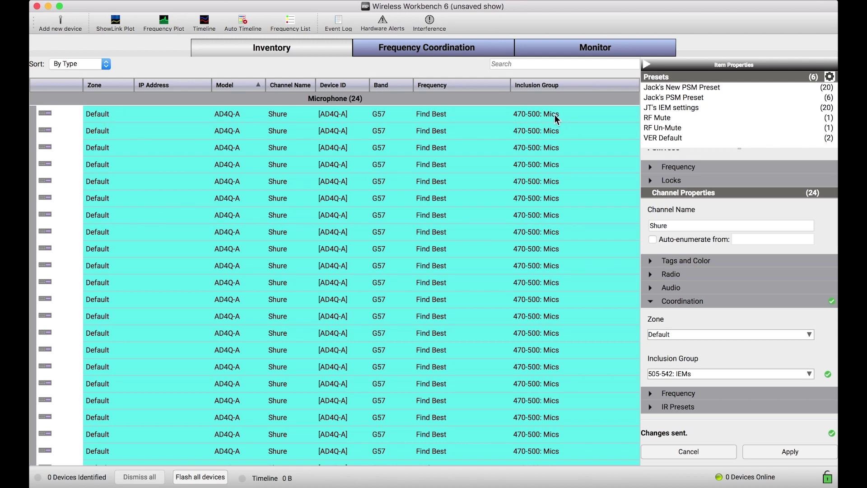
Step: Add all 48 inventory frequencies to coordination, collapsed into Mics and IEMs groups
{"action": "left_click", "coordinate": [456, 54]}
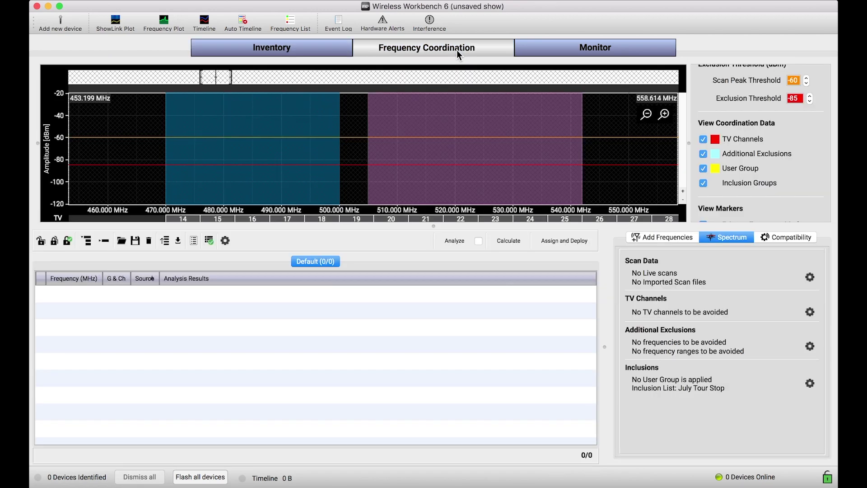
{"action": "left_click", "coordinate": [675, 239]}
{"action": "left_click", "coordinate": [694, 269]}
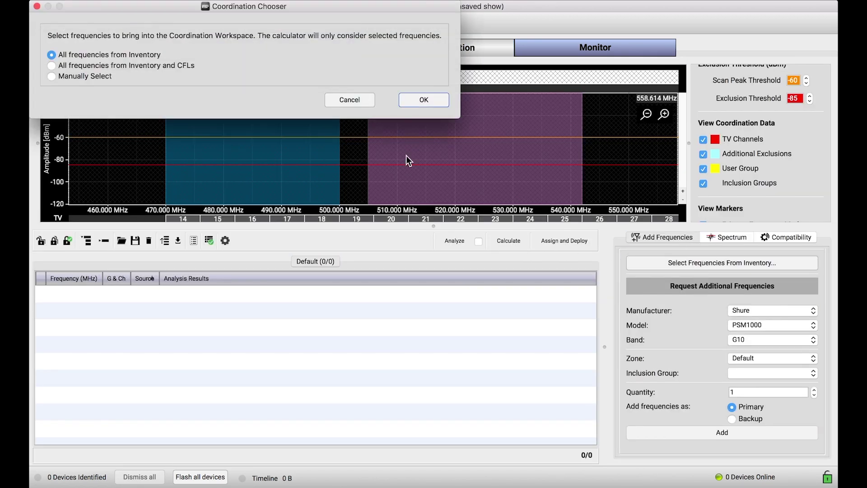
{"action": "left_click", "coordinate": [426, 107]}
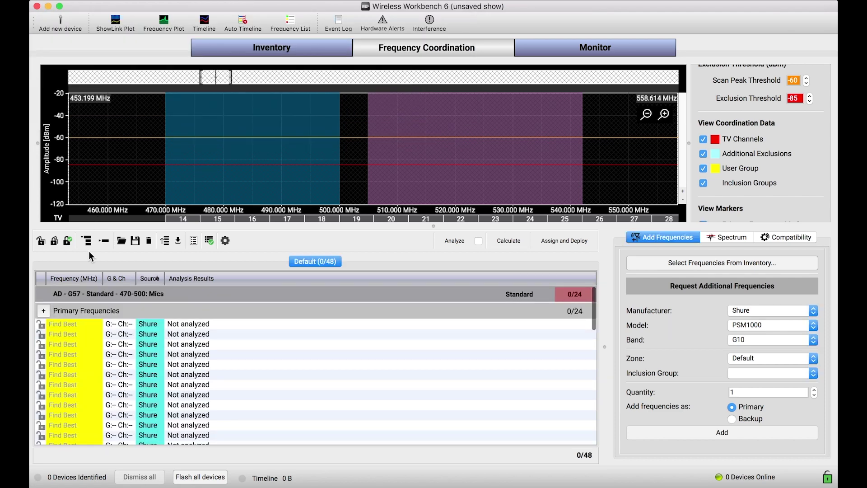
{"action": "left_click", "coordinate": [104, 242]}
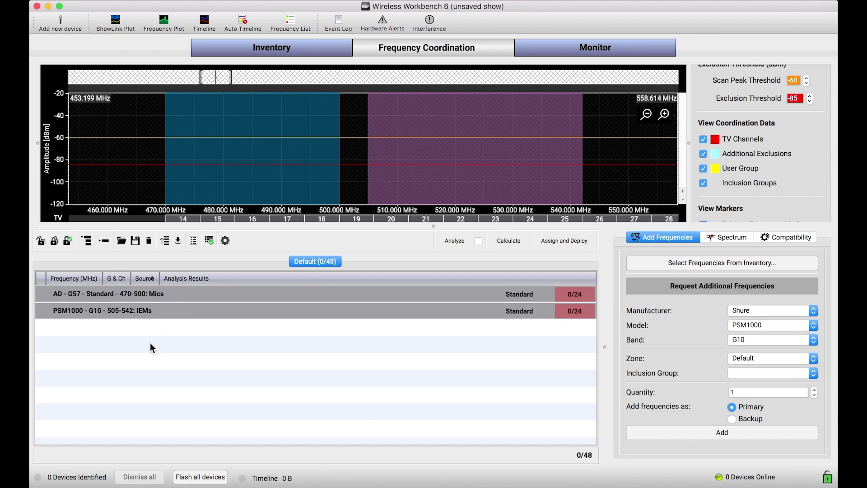
Step: Set the spectrum's Color Markers by option to Channel color
{"action": "scroll", "coordinate": [795, 174], "scroll_direction": "down", "scroll_amount": 3}
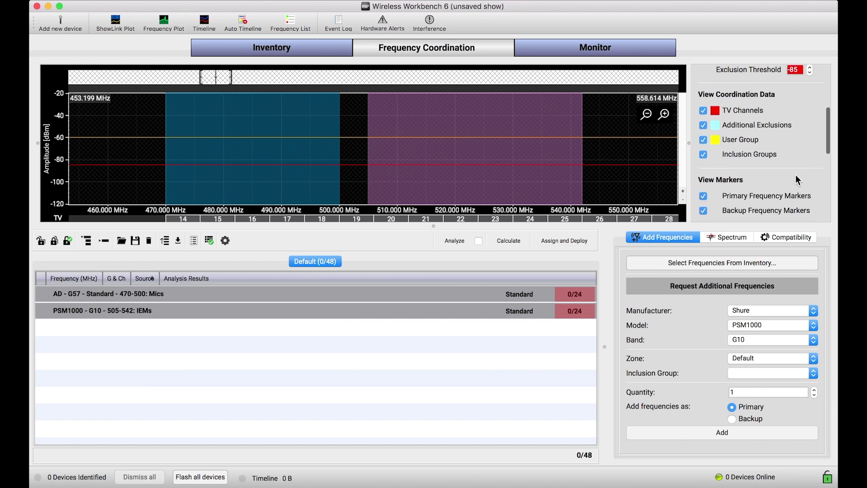
{"action": "left_click", "coordinate": [762, 207]}
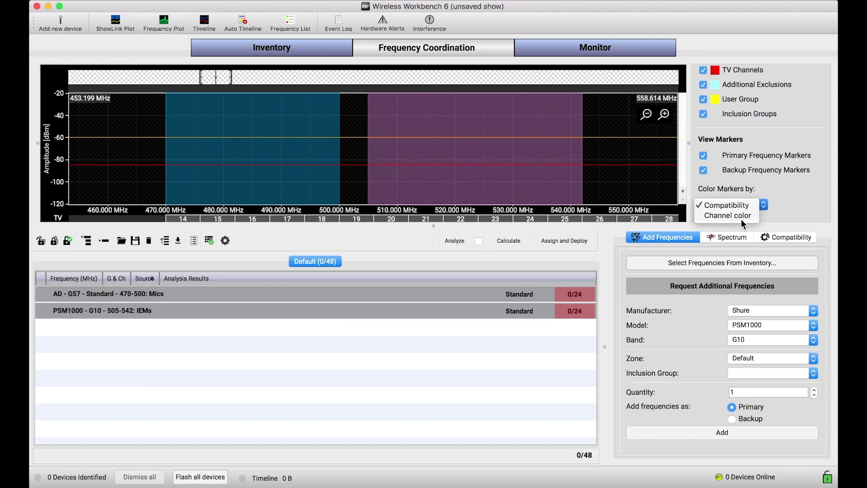
{"action": "left_click", "coordinate": [741, 219]}
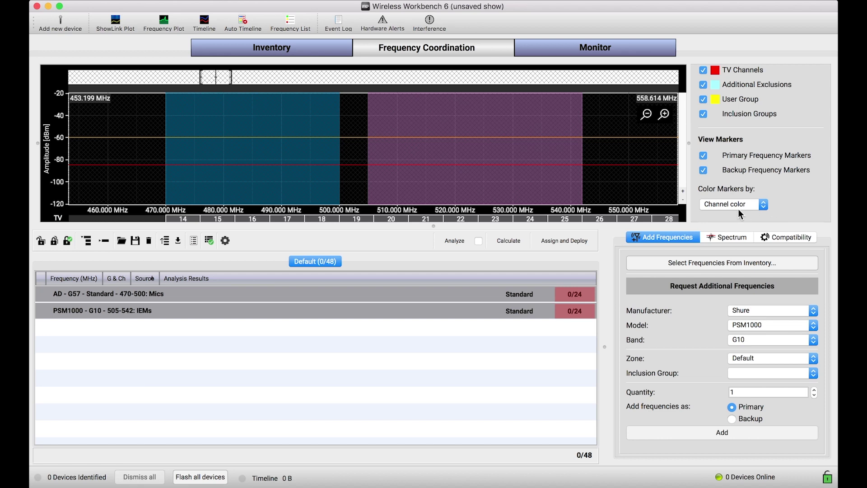
{"action": "left_click", "coordinate": [302, 49]}
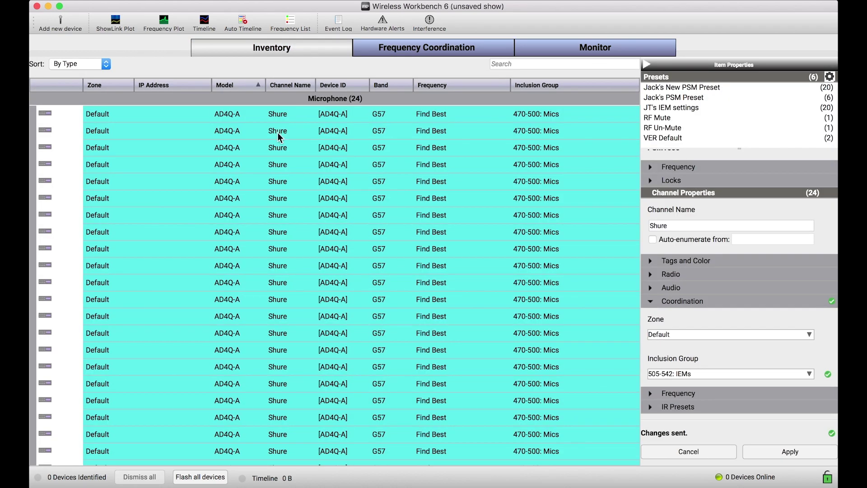
{"action": "scroll", "coordinate": [311, 188], "scroll_direction": "down", "scroll_amount": 6}
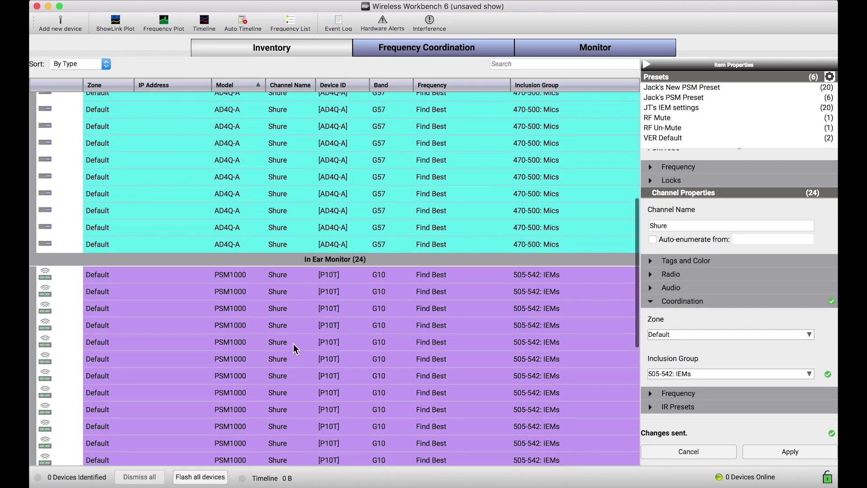
{"action": "left_click", "coordinate": [425, 46]}
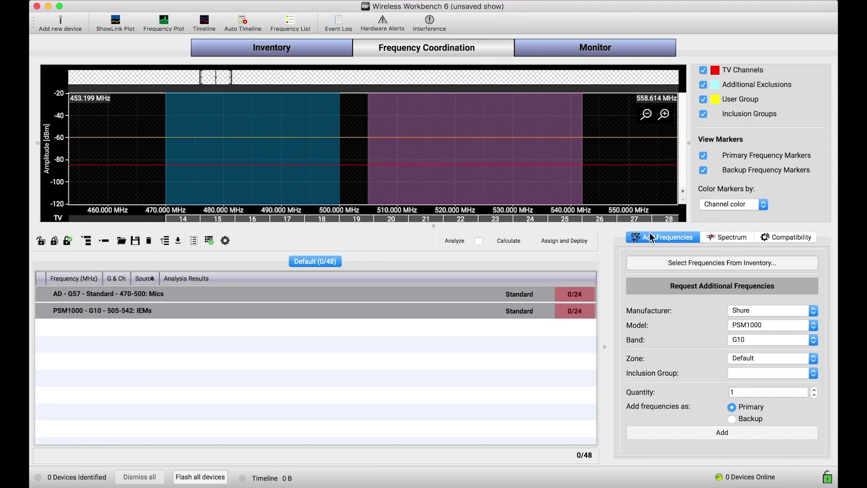
{"action": "left_click", "coordinate": [531, 362]}
Step: Calculate frequencies (28 Mics, 7 of 24 IEMs) and open Assign and Deploy to review them
{"action": "left_click", "coordinate": [509, 238]}
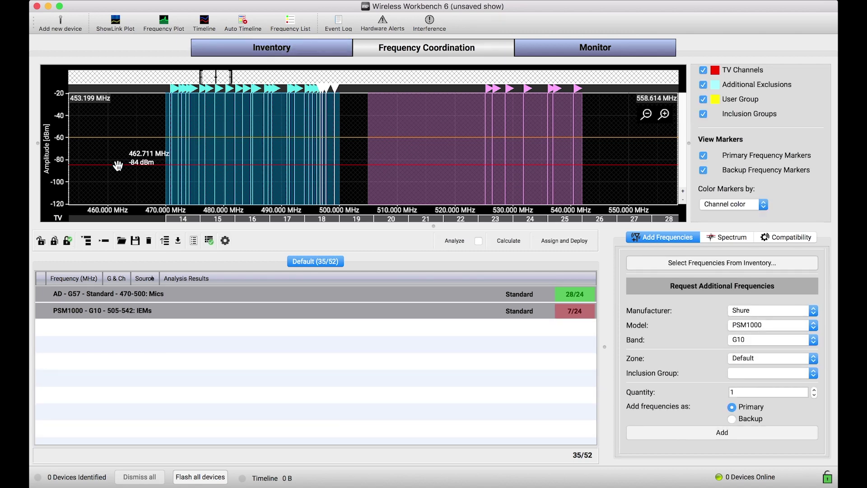
{"action": "left_click", "coordinate": [256, 48]}
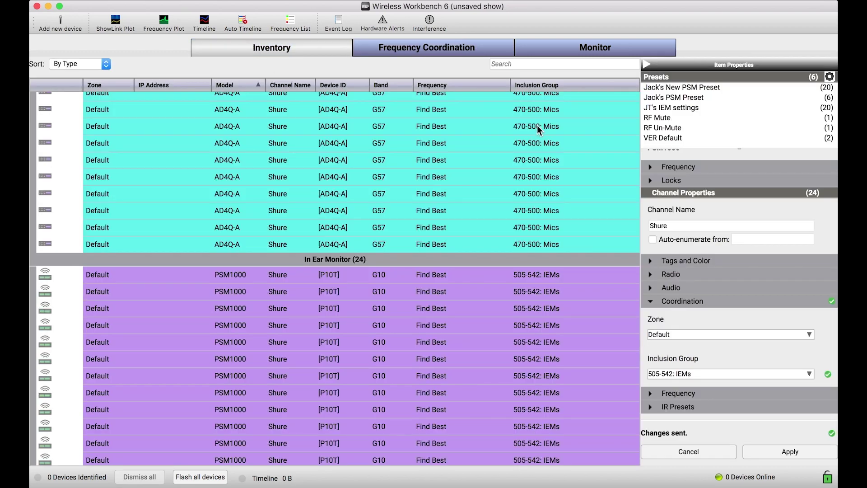
{"action": "left_click", "coordinate": [475, 50]}
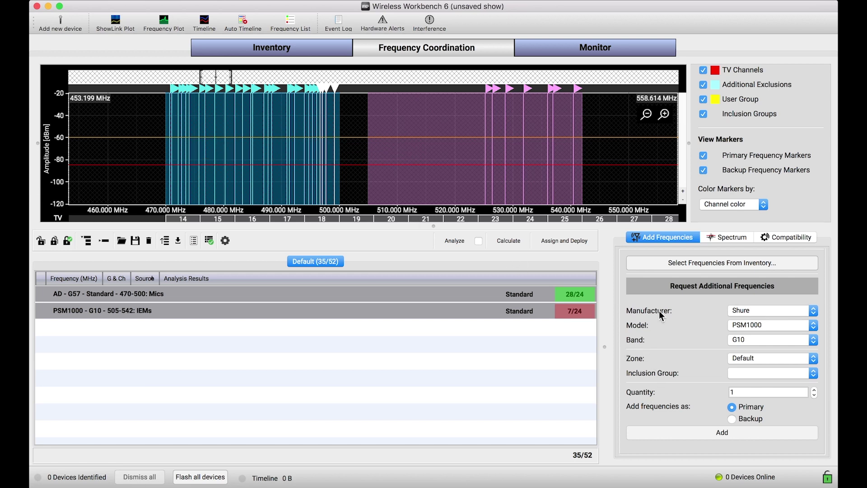
{"action": "left_click", "coordinate": [581, 243]}
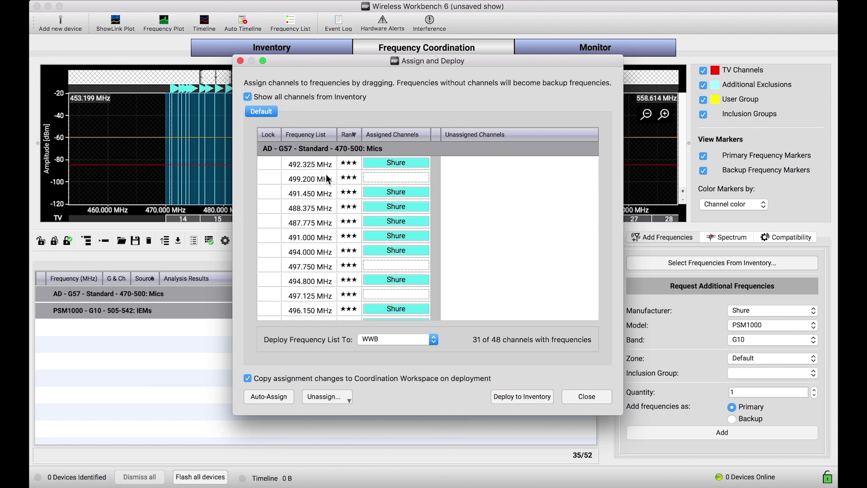
{"action": "scroll", "coordinate": [403, 248], "scroll_direction": "down", "scroll_amount": 2}
{"action": "scroll", "coordinate": [403, 249], "scroll_direction": "down", "scroll_amount": 15}
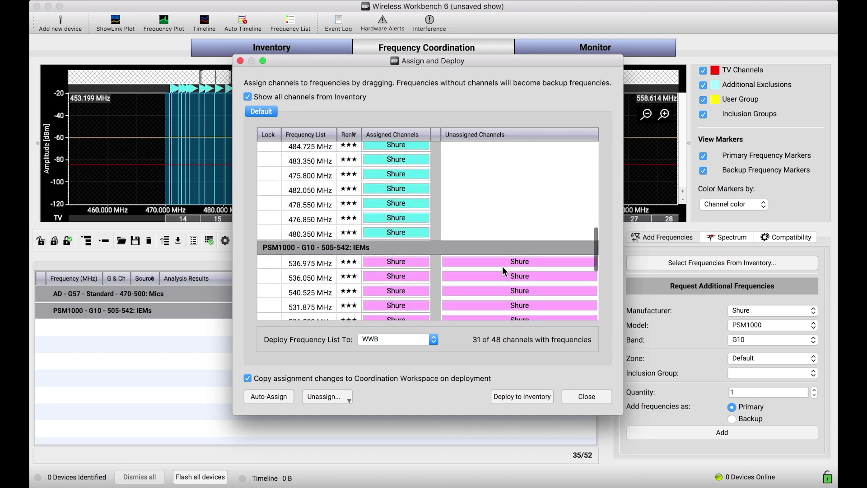
{"action": "scroll", "coordinate": [462, 227], "scroll_direction": "down", "scroll_amount": 3}
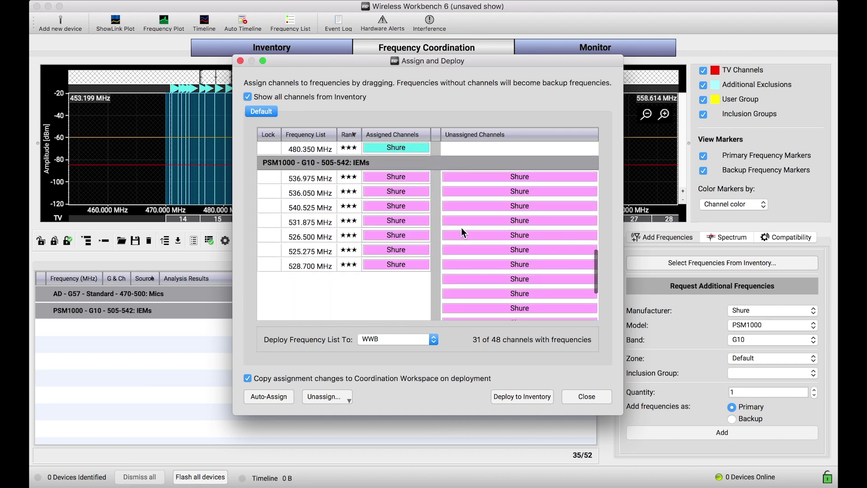
{"action": "scroll", "coordinate": [462, 226], "scroll_direction": "up", "scroll_amount": 10}
{"action": "scroll", "coordinate": [395, 148], "scroll_direction": "up", "scroll_amount": 5}
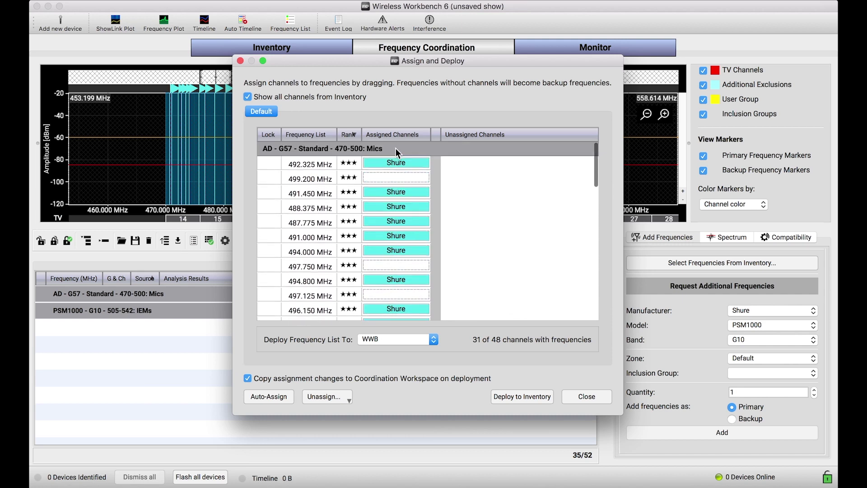
{"action": "left_click", "coordinate": [588, 398]}
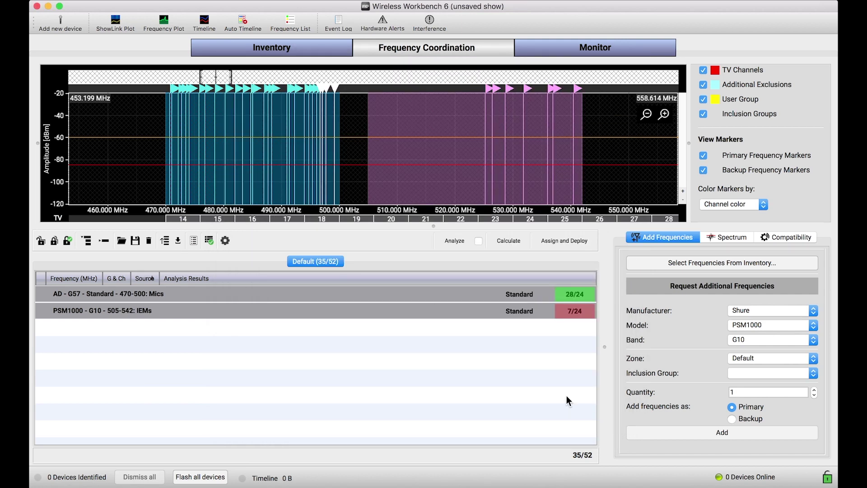